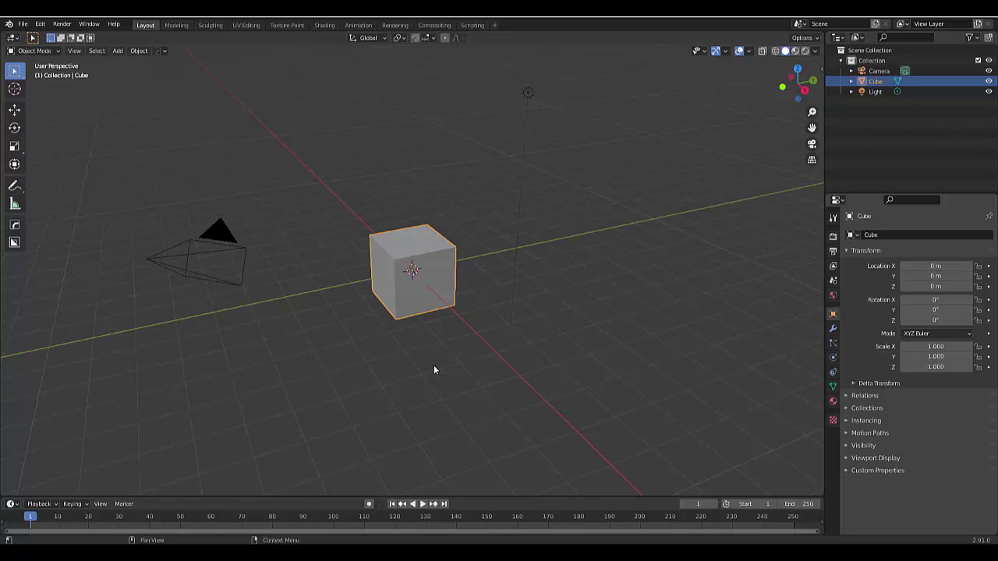
In front view, raise the default cube along Z to 1.1908 m.
{"action": "key", "text": "alt+a"}
{"action": "key", "text": "KP_1"}
{"action": "left_click", "coordinate": [391, 300]}
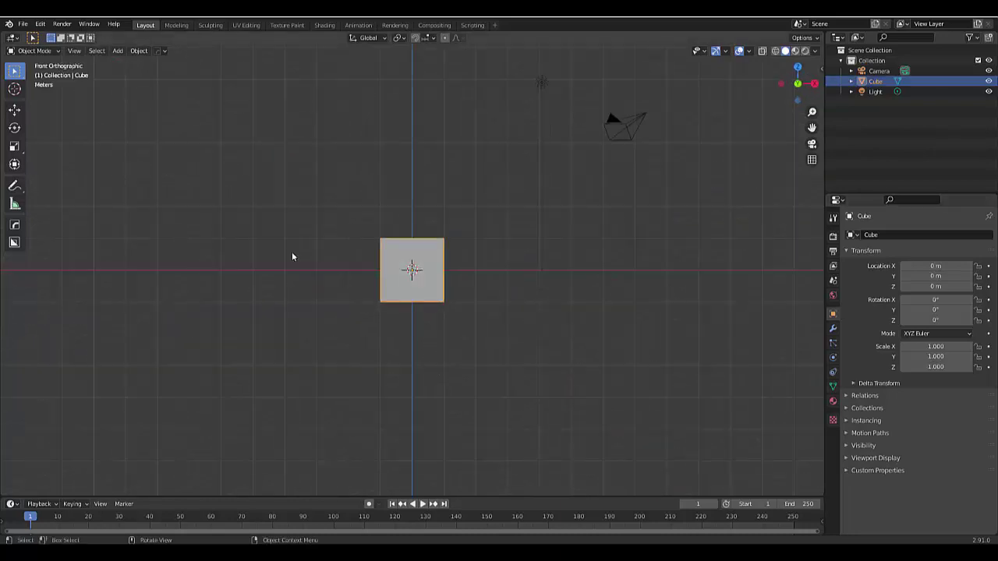
{"action": "scroll", "coordinate": [180, 151], "scroll_direction": "up", "scroll_amount": 2}
{"action": "scroll", "coordinate": [674, 432], "scroll_direction": "up", "scroll_amount": 3}
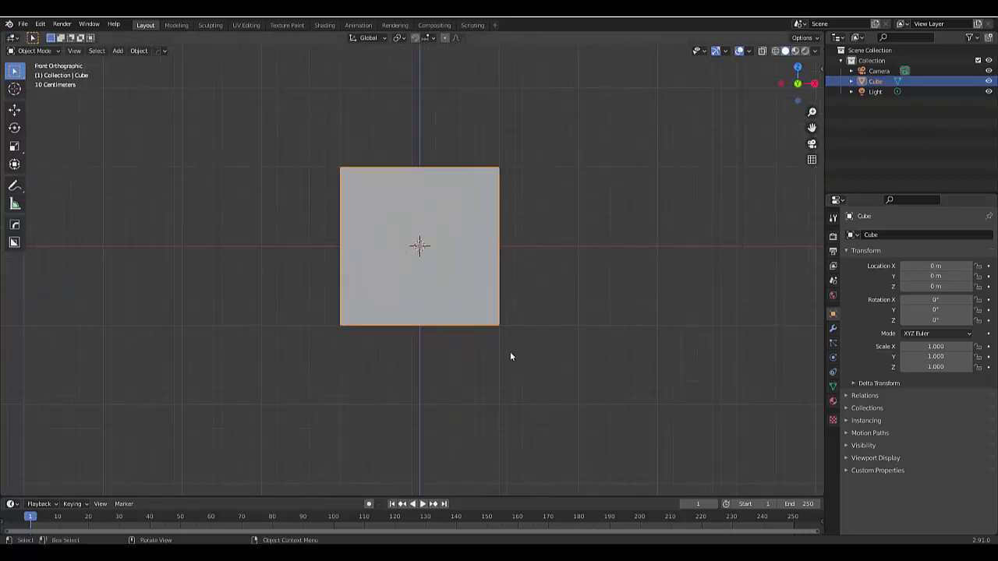
{"action": "scroll", "coordinate": [409, 346], "scroll_direction": "down", "scroll_amount": 3}
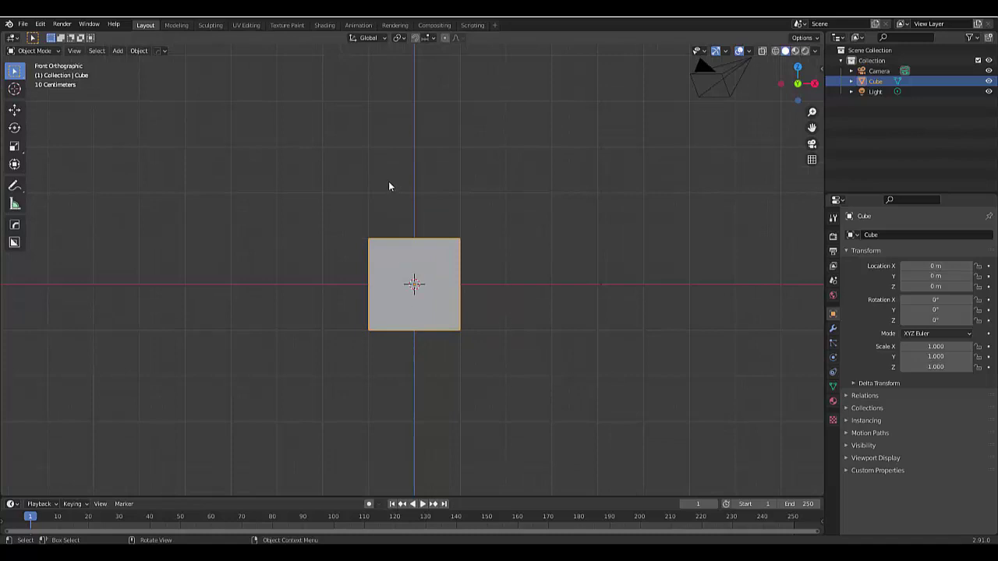
{"action": "key", "text": "g"}
{"action": "key", "text": "z"}
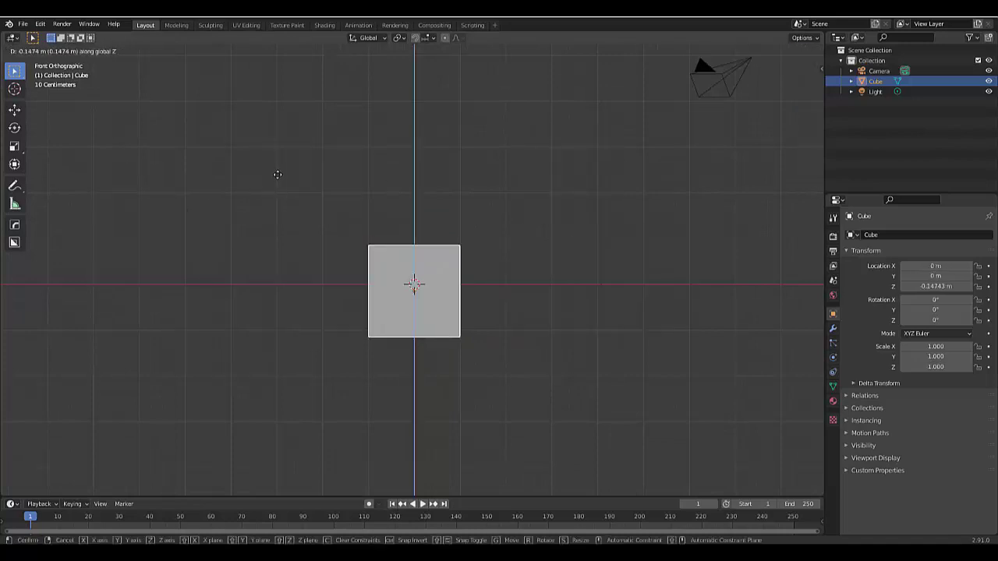
{"action": "left_click", "coordinate": [282, 181]}
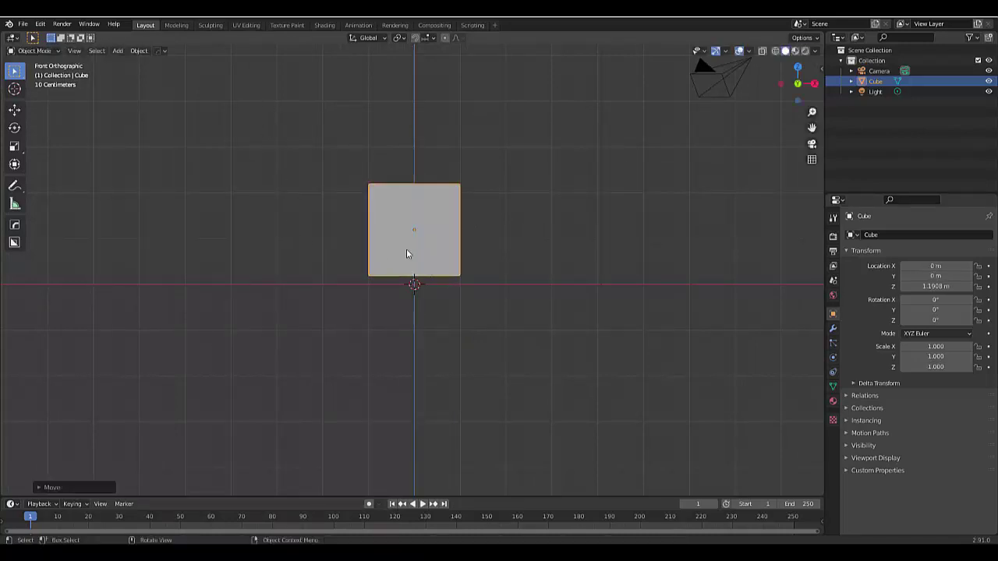
Add a cone, raise it level with the cube, and move it left along X.
{"action": "key", "text": "shift+a"}
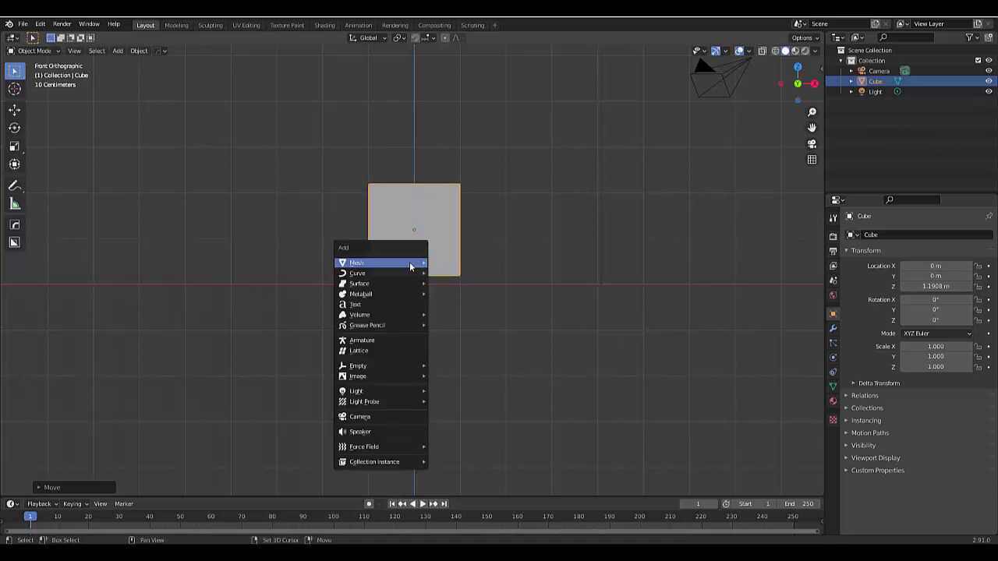
{"action": "mouse_move", "coordinate": [410, 263]}
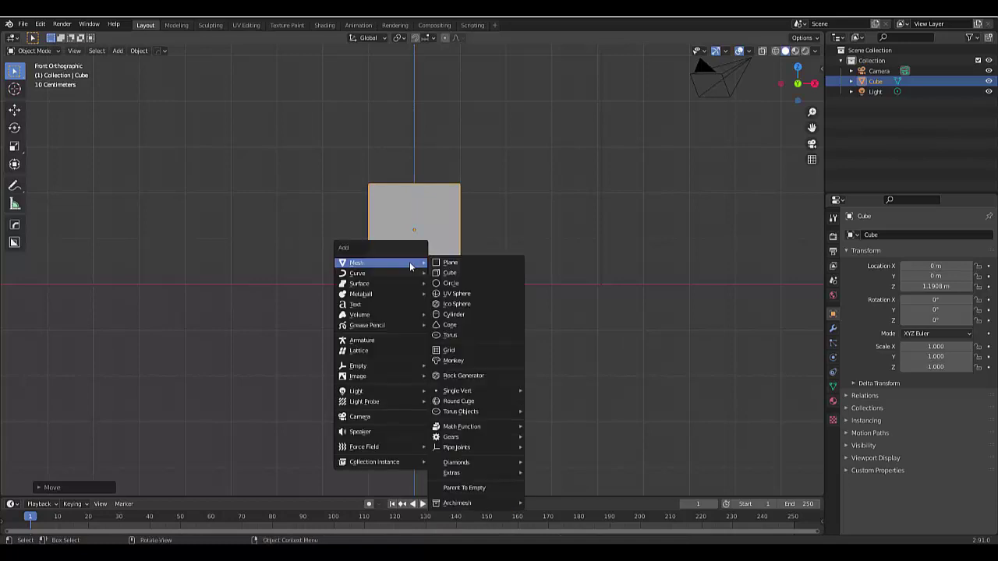
{"action": "left_click", "coordinate": [455, 325]}
{"action": "key", "text": "g"}
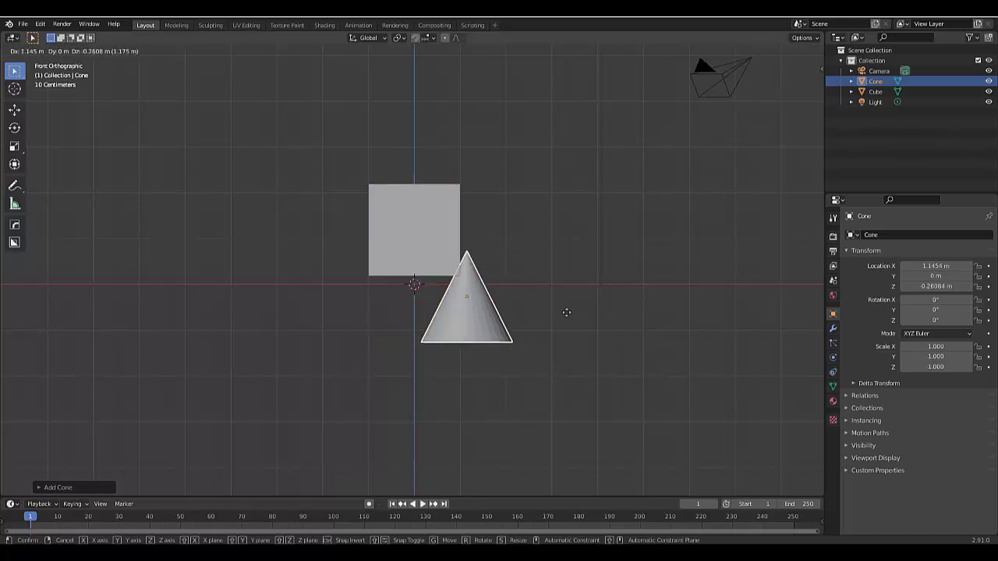
{"action": "key", "text": "z"}
{"action": "left_click", "coordinate": [456, 272]}
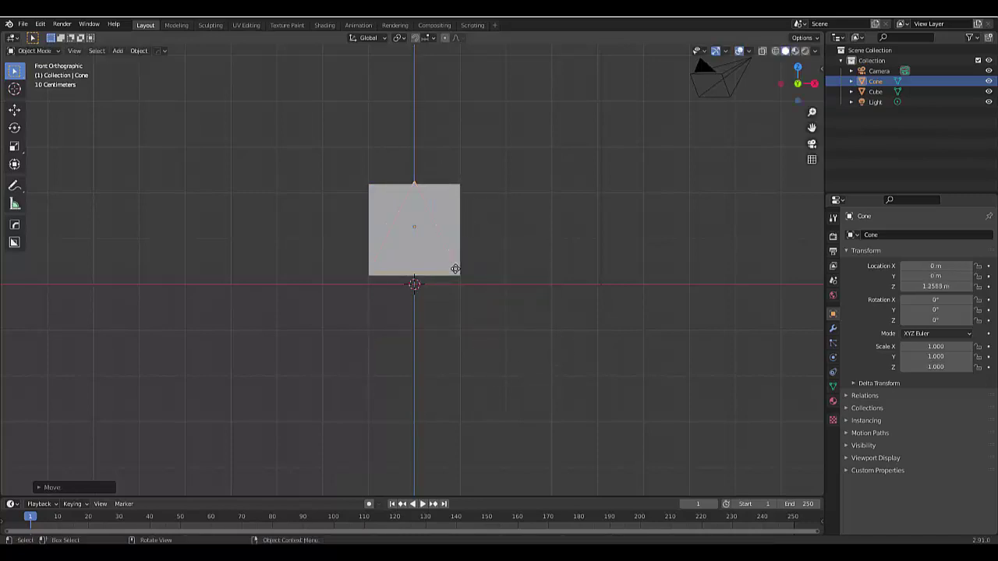
{"action": "key", "text": "g"}
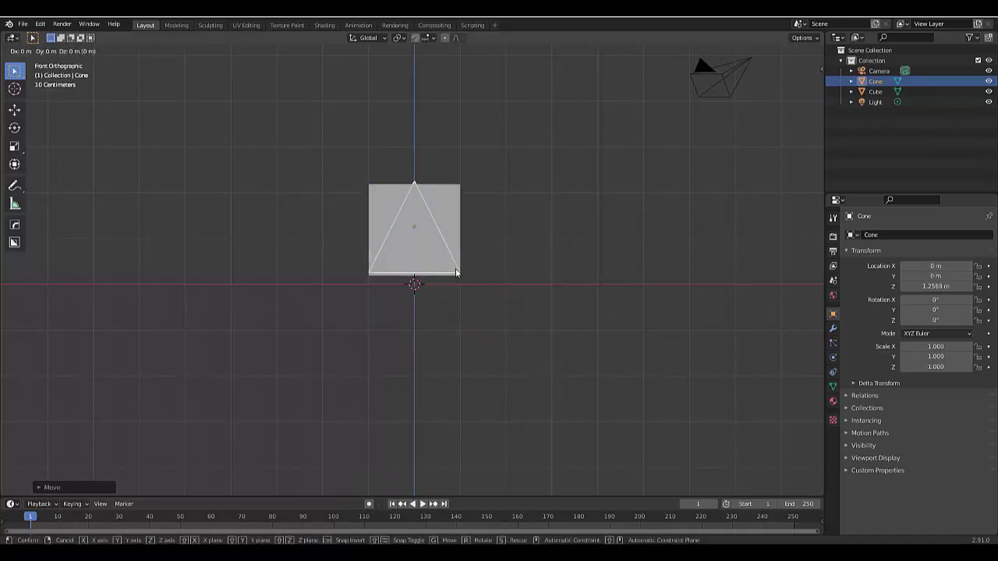
{"action": "key", "text": "x"}
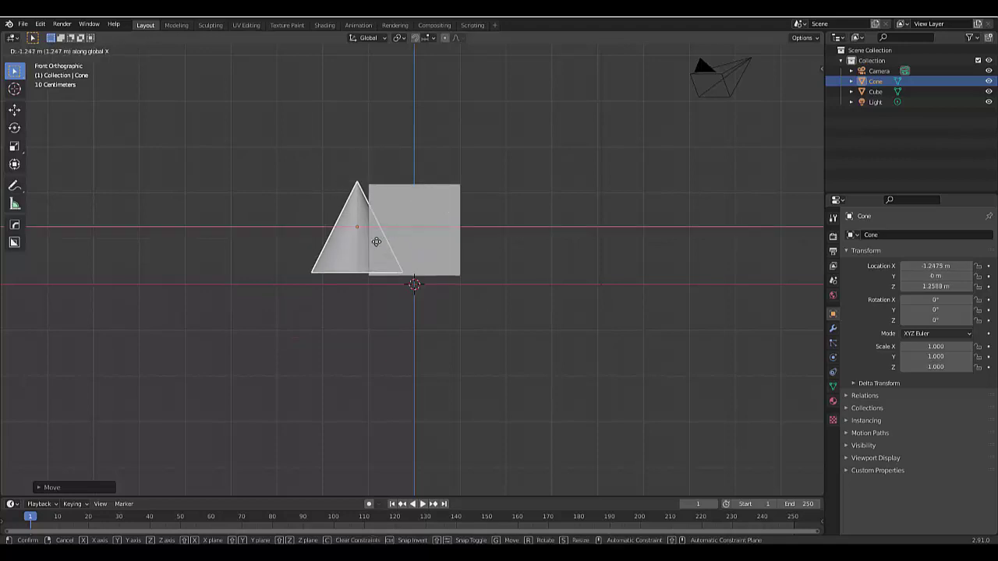
{"action": "left_click", "coordinate": [330, 278]}
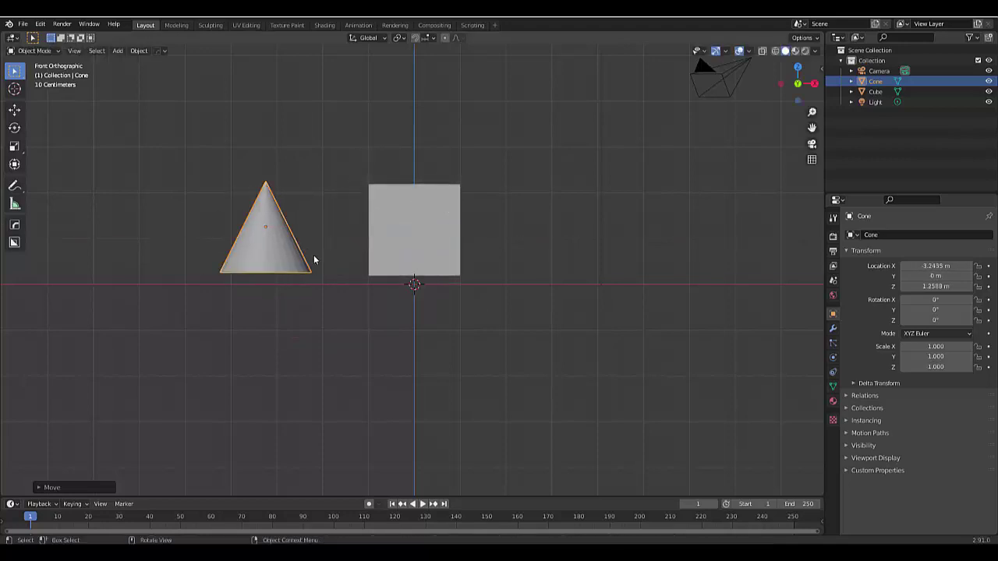
Add a UV sphere, raise it level with the cube, and move it right along X.
{"action": "key", "text": "shift+a"}
{"action": "mouse_move", "coordinate": [440, 334]}
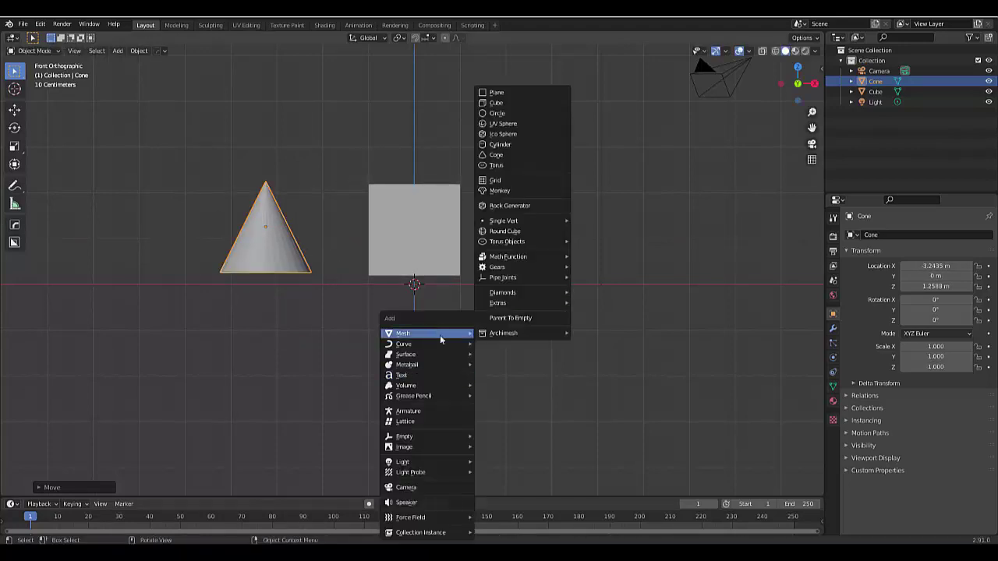
{"action": "left_click", "coordinate": [524, 123]}
{"action": "key", "text": "g"}
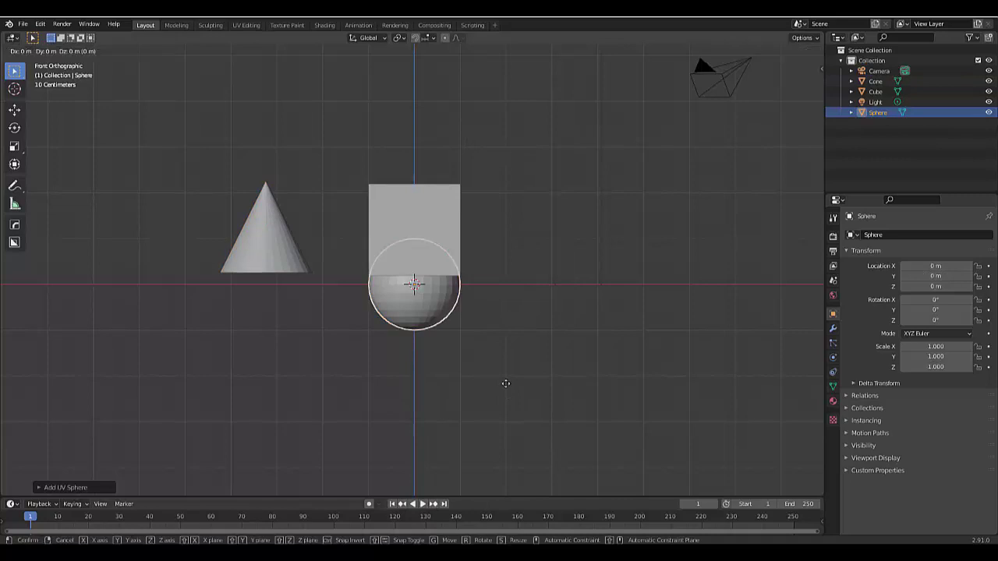
{"action": "key", "text": "z"}
{"action": "left_click", "coordinate": [496, 331]}
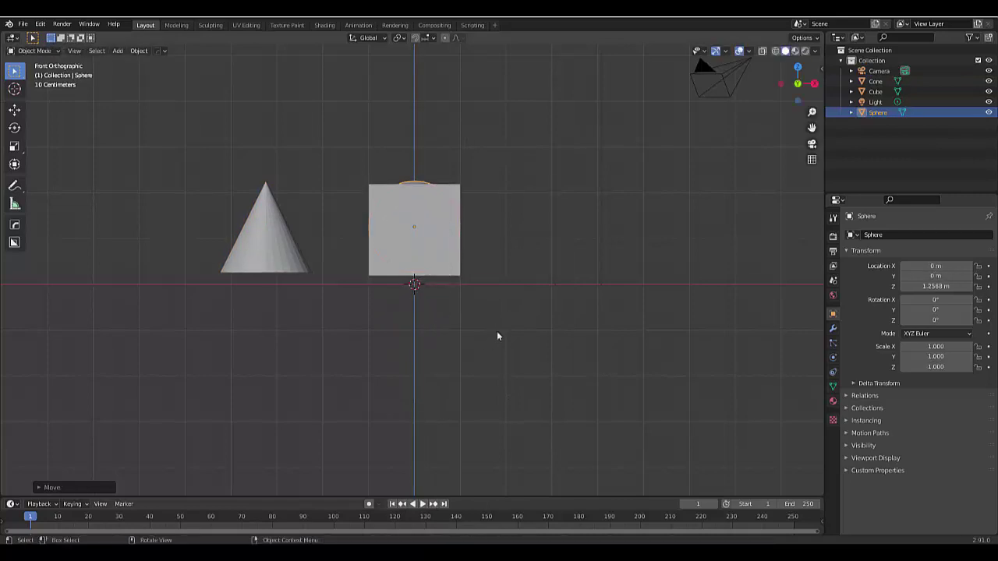
{"action": "key", "text": "g"}
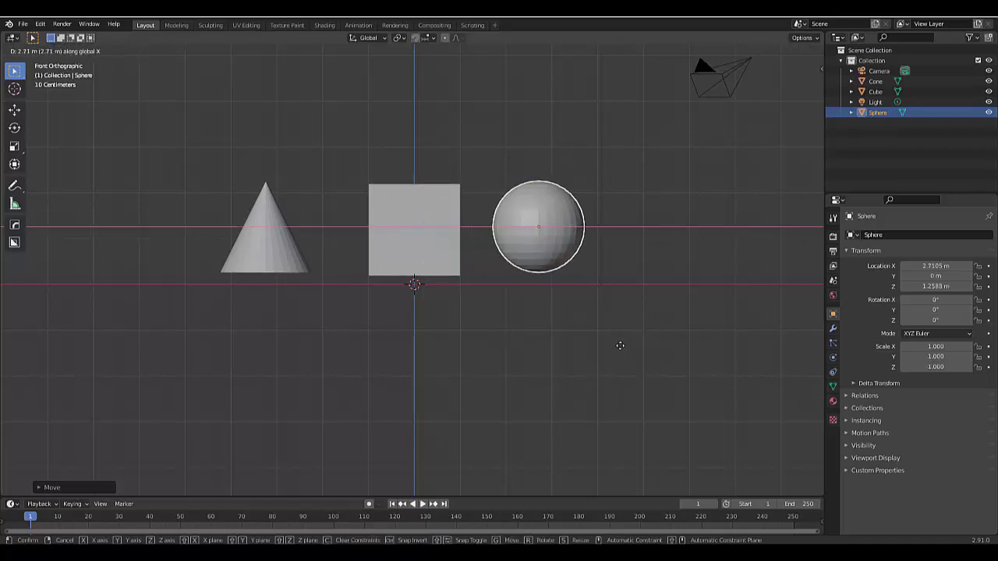
Place the sphere at X 3.3115 m and create a new collection named 'reference shapes'.
{"action": "left_click", "coordinate": [649, 356]}
{"action": "right_click", "coordinate": [900, 154]}
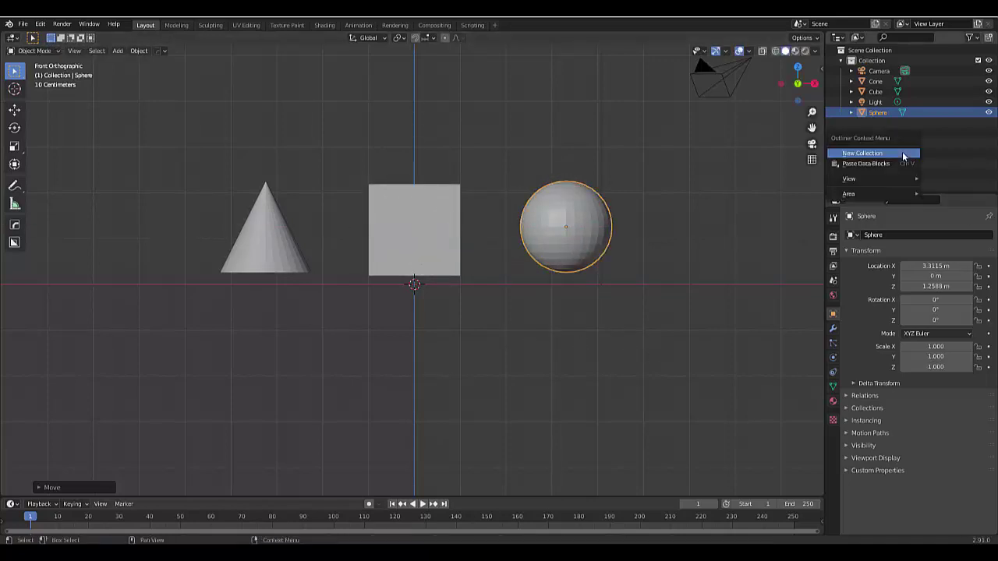
{"action": "right_click", "coordinate": [837, 152]}
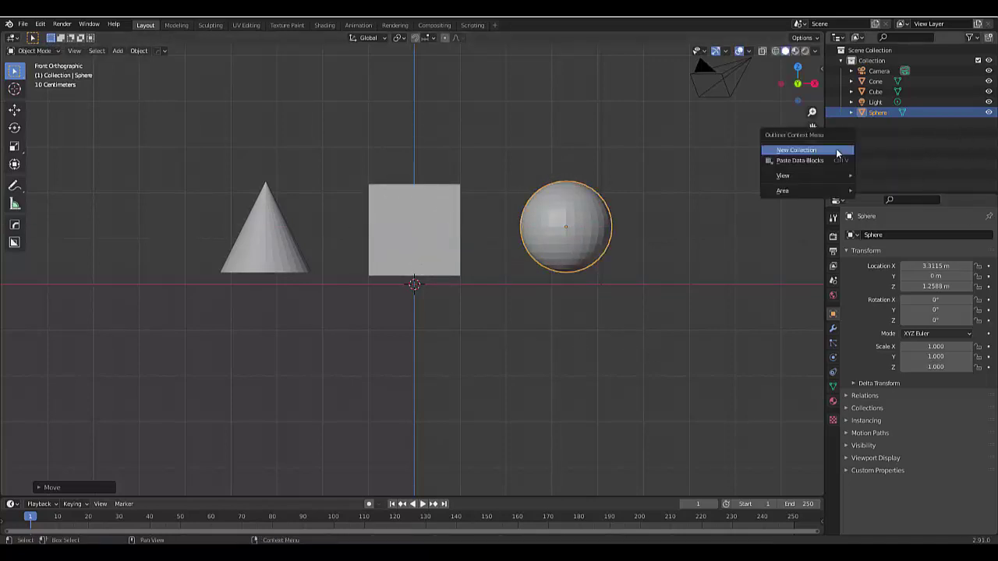
{"action": "left_click", "coordinate": [837, 150]}
{"action": "double_click", "coordinate": [875, 122]}
{"action": "type", "text": "co"}
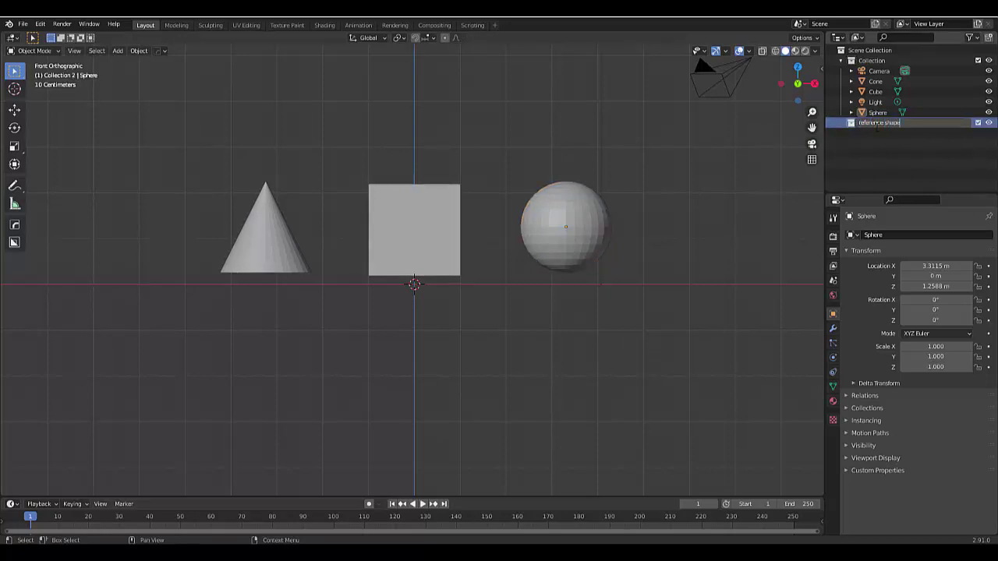
{"action": "type", "text": "ference shapes"}
{"action": "key", "text": "Return"}
Drag the Sphere, Cube and Cone into the 'reference shapes' collection.
{"action": "left_click_drag", "start_coordinate": [877, 113], "coordinate": [882, 124]}
{"action": "left_click_drag", "start_coordinate": [875, 92], "coordinate": [893, 113]}
{"action": "left_click_drag", "start_coordinate": [875, 81], "coordinate": [896, 107]}
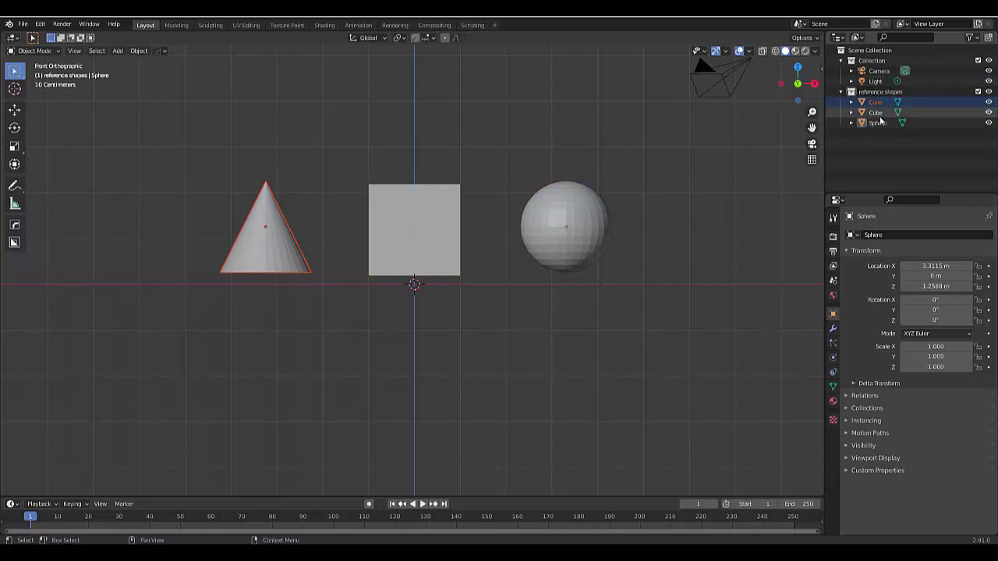
{"action": "left_click", "coordinate": [521, 383]}
{"action": "scroll", "coordinate": [298, 270], "scroll_direction": "up", "scroll_amount": 2}
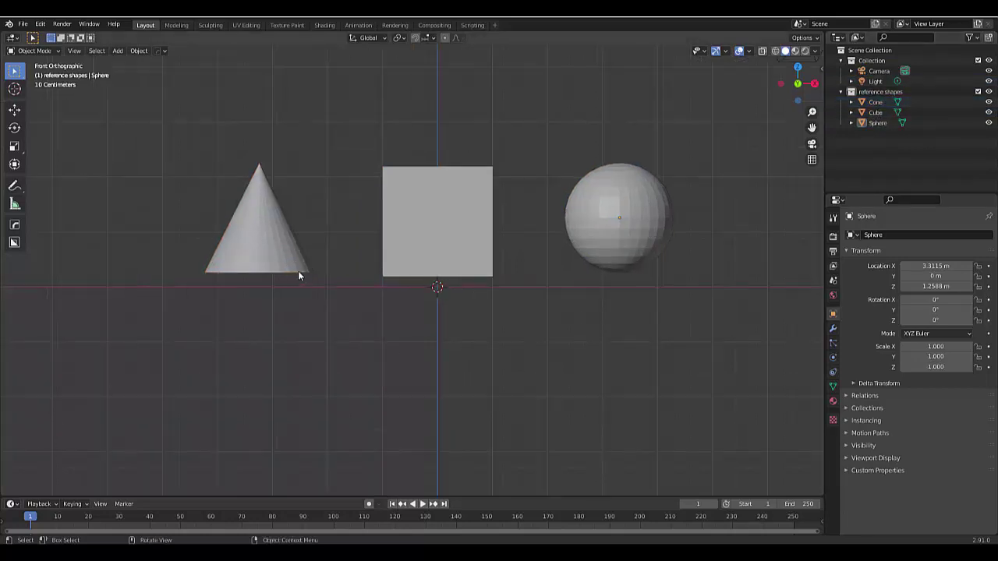
Add a 5000-particle system to the cone and switch the viewport to wireframe shading.
{"action": "left_click", "coordinate": [237, 240]}
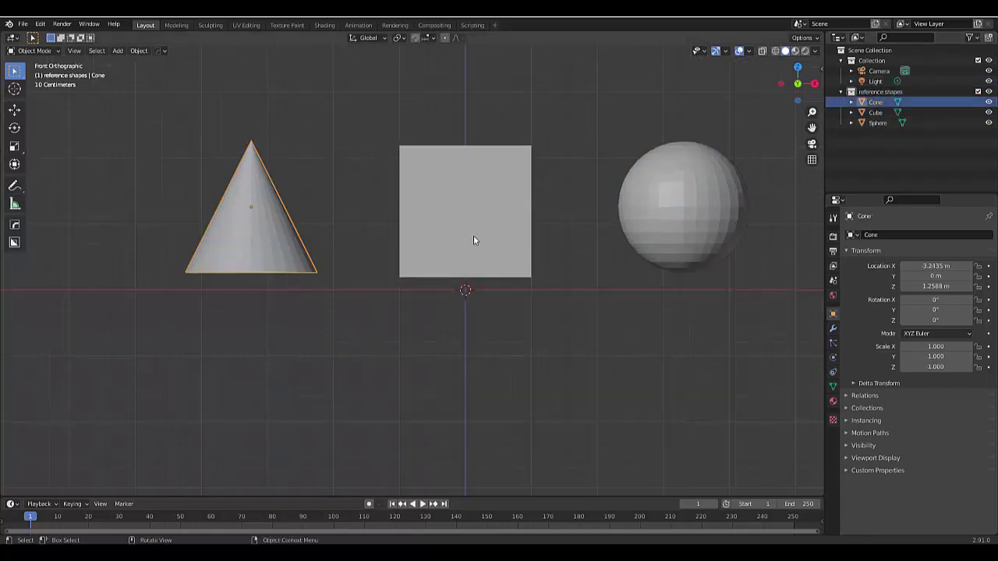
{"action": "left_click", "coordinate": [833, 344]}
{"action": "left_click", "coordinate": [988, 236]}
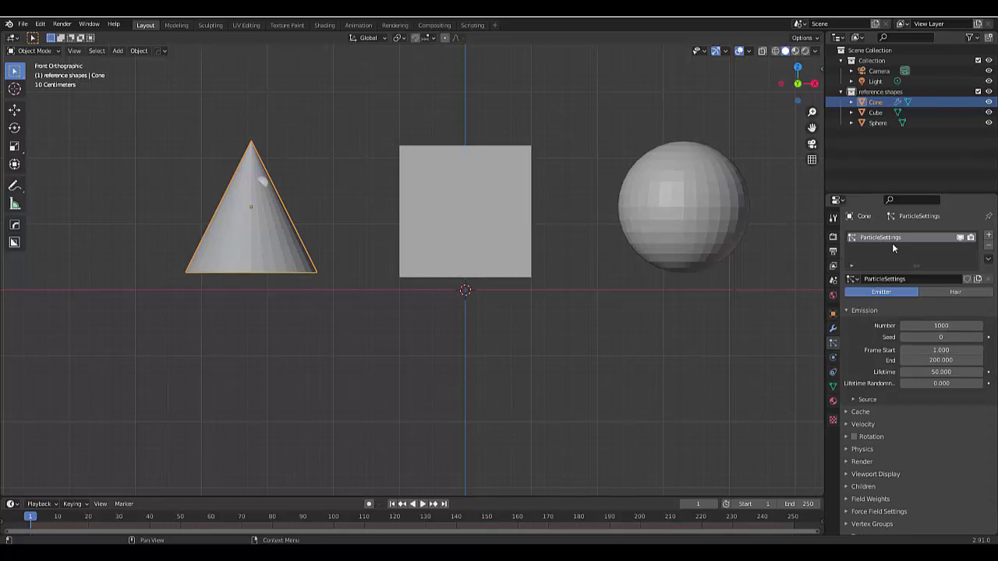
{"action": "left_click", "coordinate": [939, 325]}
{"action": "type", "text": "5000"}
{"action": "key", "text": "Return"}
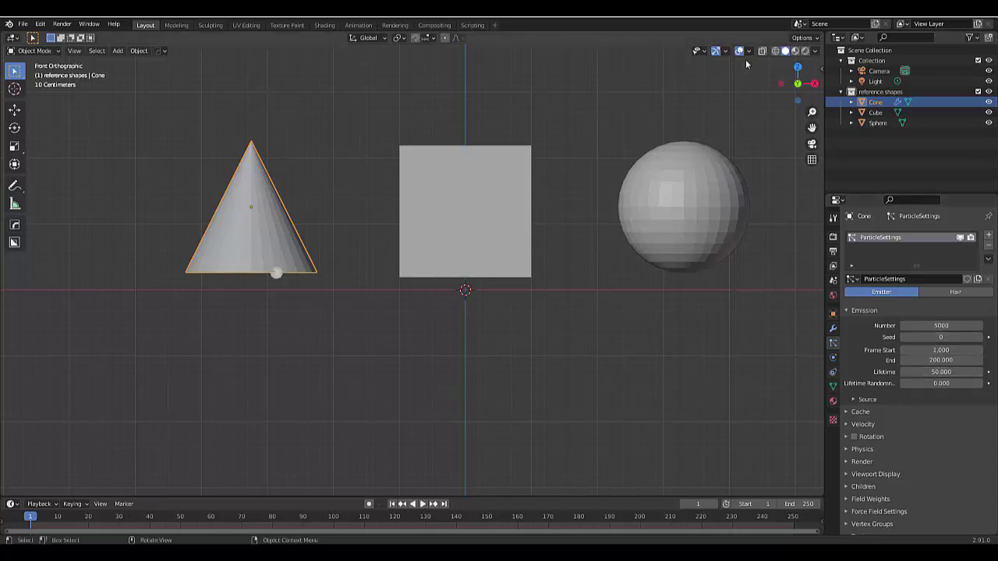
{"action": "left_click", "coordinate": [775, 52]}
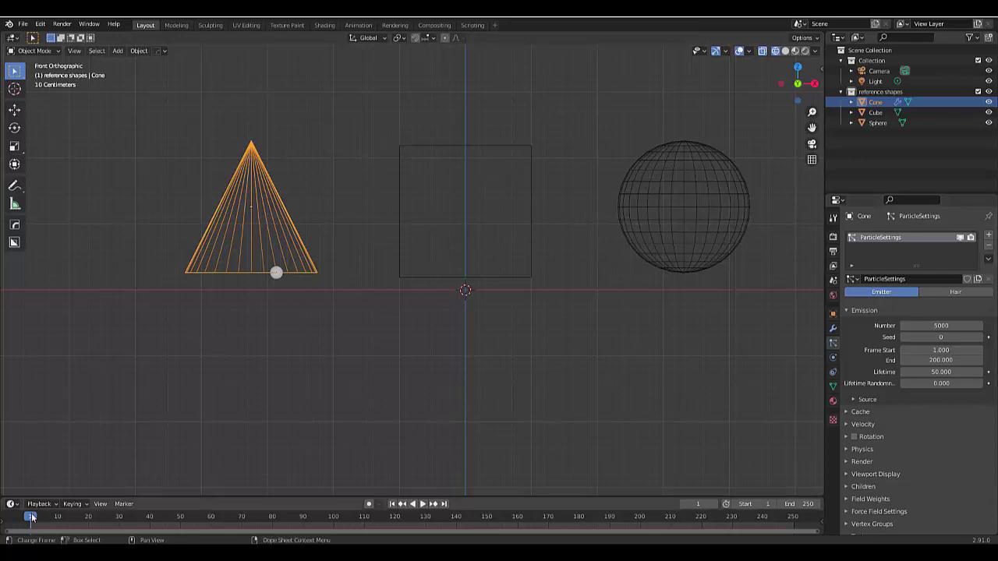
Preview the emission, then set the cone's particle emission End frame to 1.
{"action": "key", "text": "space"}
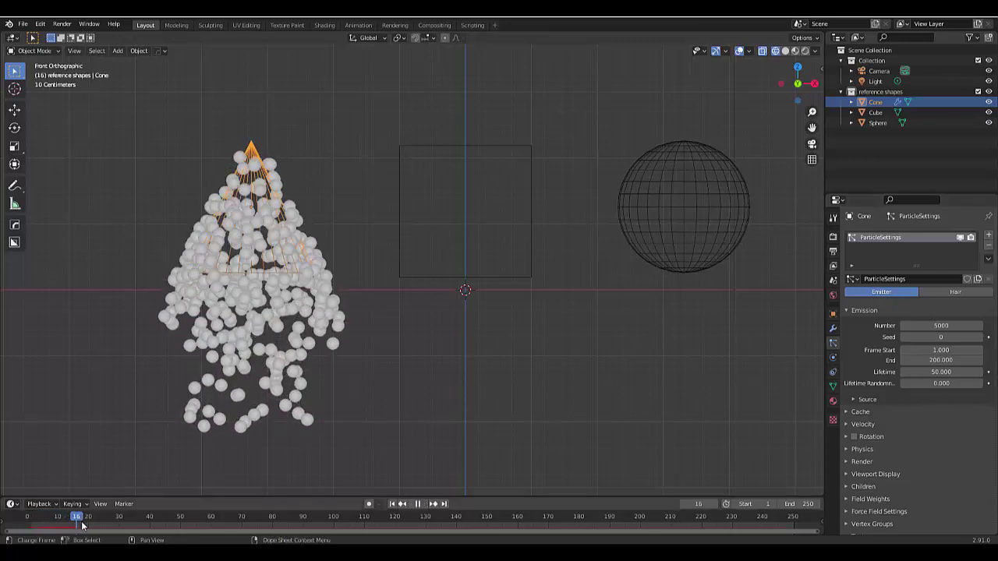
{"action": "key", "text": "Escape"}
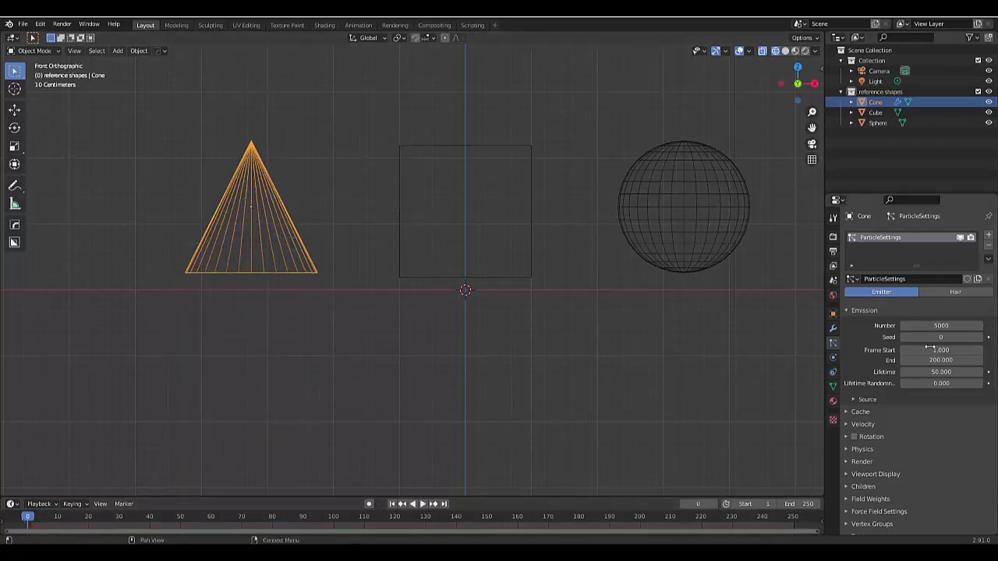
{"action": "key", "text": "space"}
{"action": "key", "text": "space"}
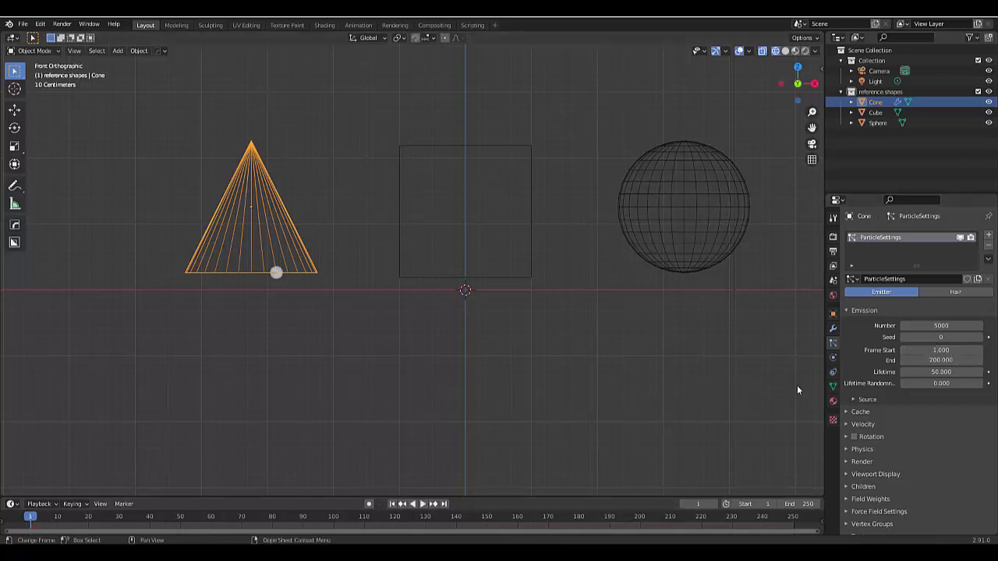
{"action": "left_click", "coordinate": [956, 360]}
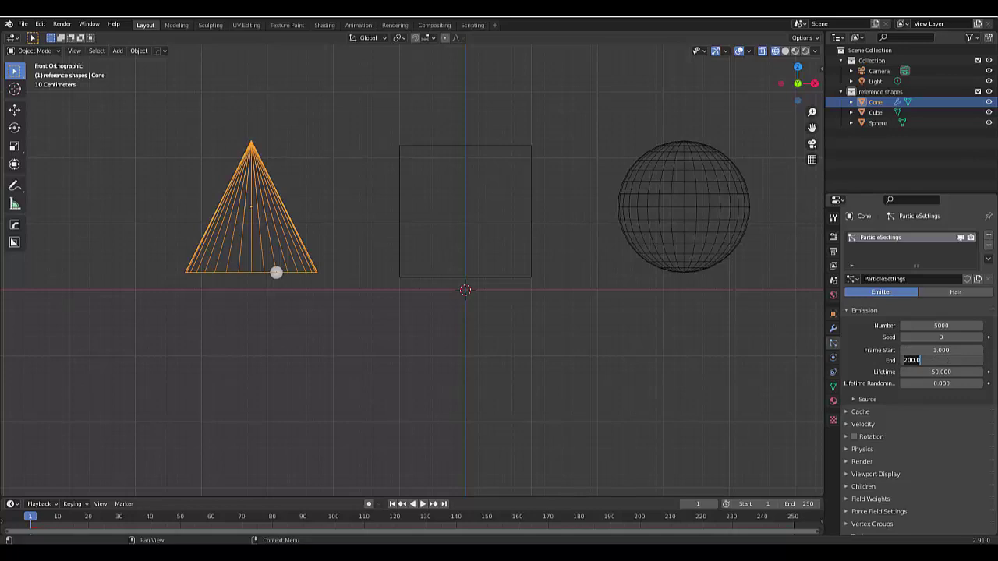
{"action": "type", "text": "1"}
{"action": "key", "text": "Return"}
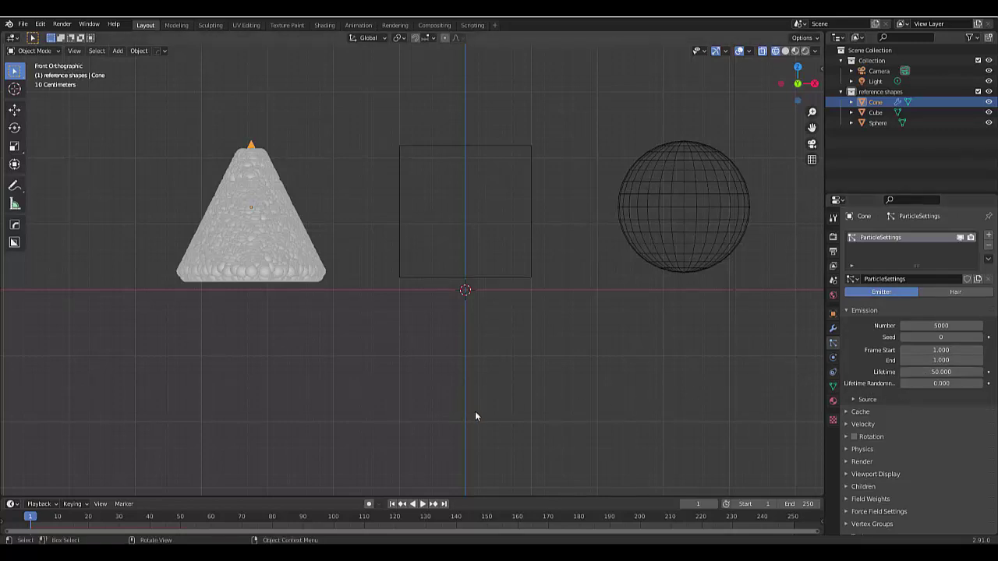
{"action": "left_click", "coordinate": [423, 506]}
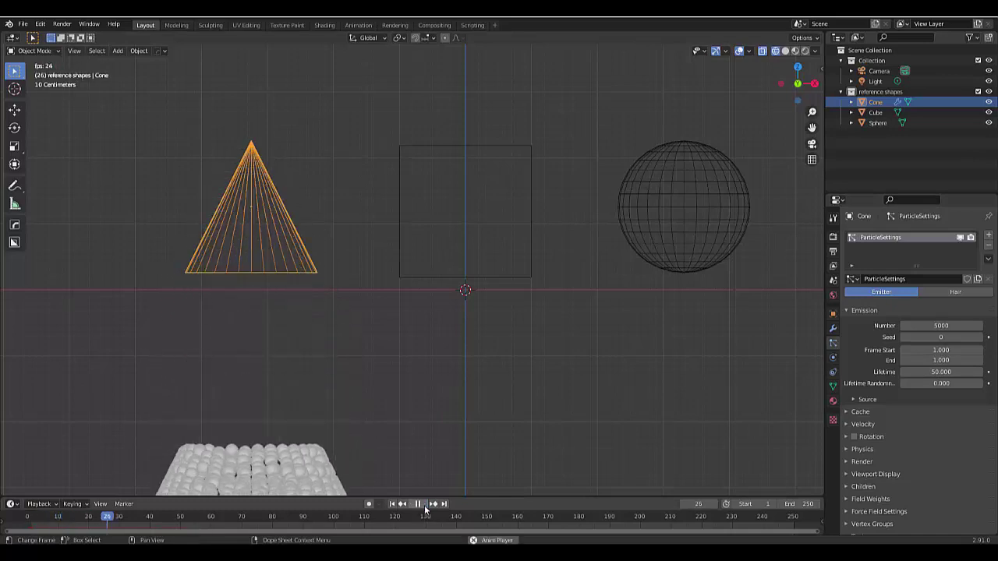
{"action": "scroll", "coordinate": [421, 456], "scroll_direction": "down", "scroll_amount": 15}
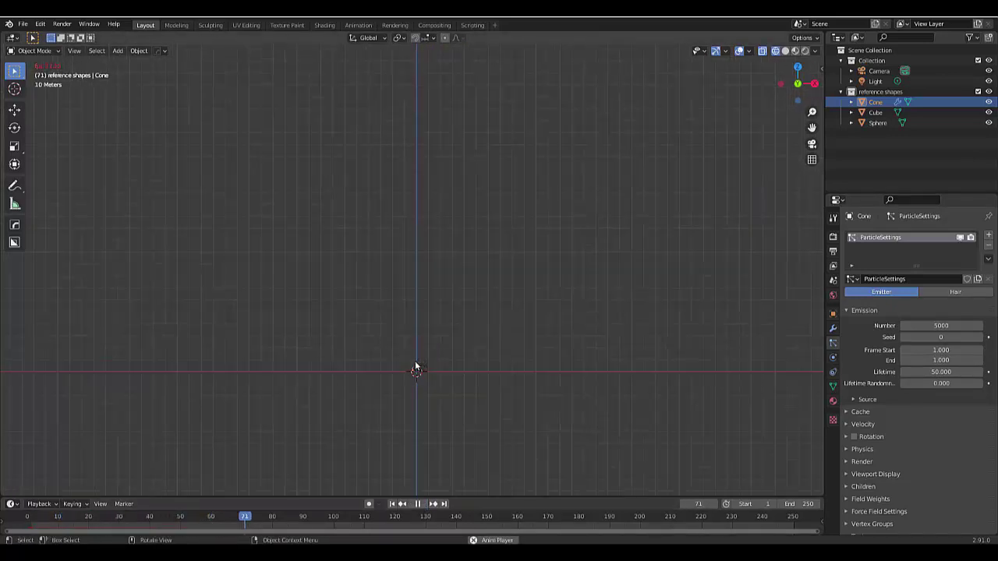
{"action": "scroll", "coordinate": [417, 390], "scroll_direction": "down", "scroll_amount": 3}
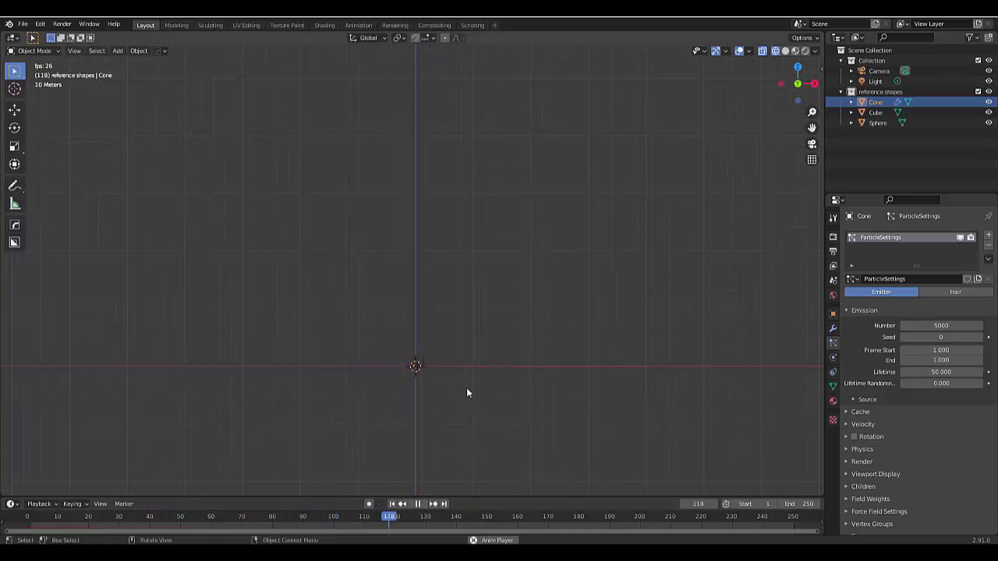
{"action": "key", "text": "space"}
{"action": "left_click_drag", "start_coordinate": [299, 520], "coordinate": [180, 520]}
{"action": "scroll", "coordinate": [454, 268], "scroll_direction": "down", "scroll_amount": 5}
{"action": "scroll", "coordinate": [448, 361], "scroll_direction": "down", "scroll_amount": 3, "text": "shift"}
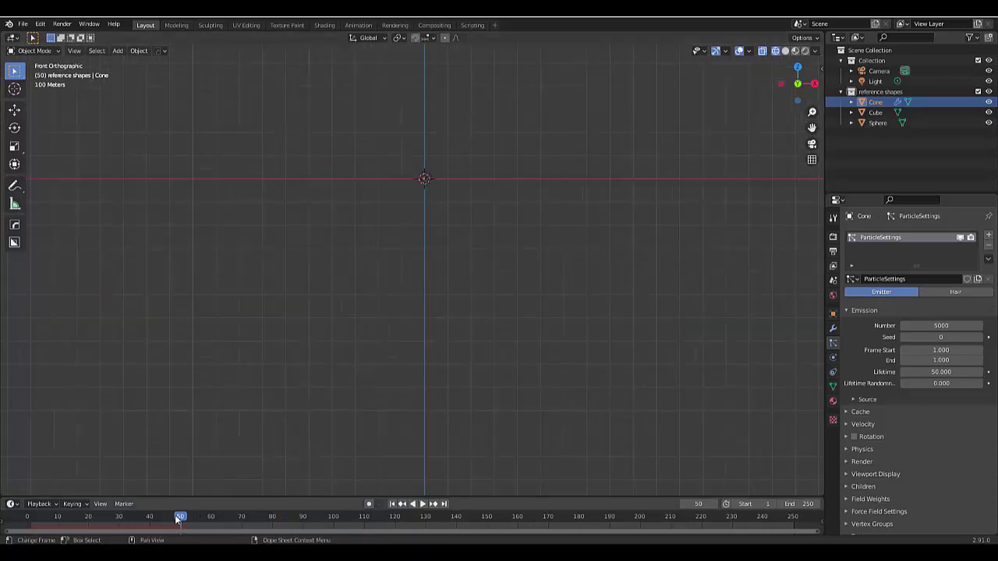
{"action": "left_click_drag", "start_coordinate": [178, 521], "coordinate": [69, 527]}
{"action": "key", "text": "shift+Left"}
{"action": "left_click", "coordinate": [423, 504]}
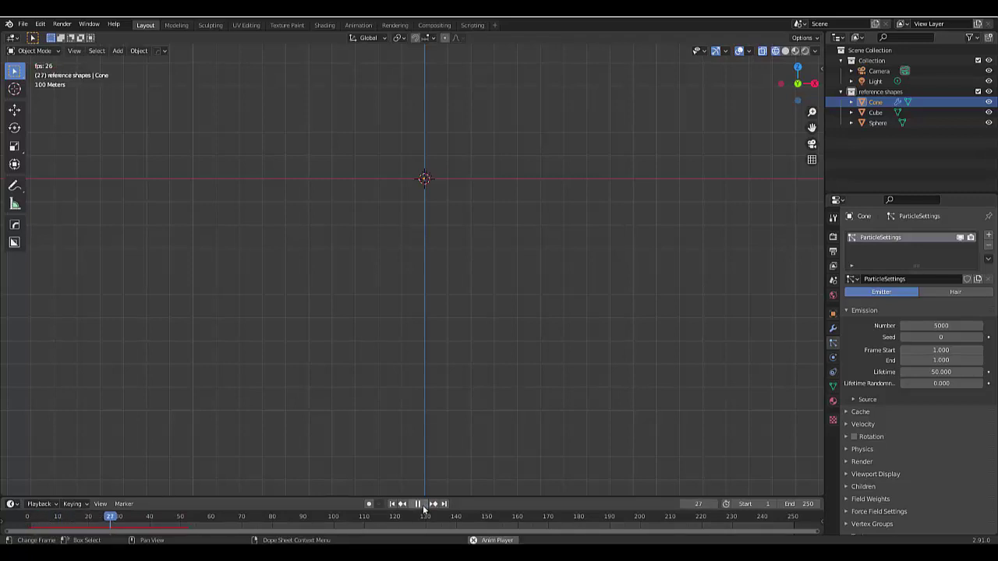
{"action": "left_click", "coordinate": [418, 503]}
{"action": "scroll", "coordinate": [480, 248], "scroll_direction": "up", "scroll_amount": 5}
{"action": "scroll", "coordinate": [452, 269], "scroll_direction": "up", "scroll_amount": 8}
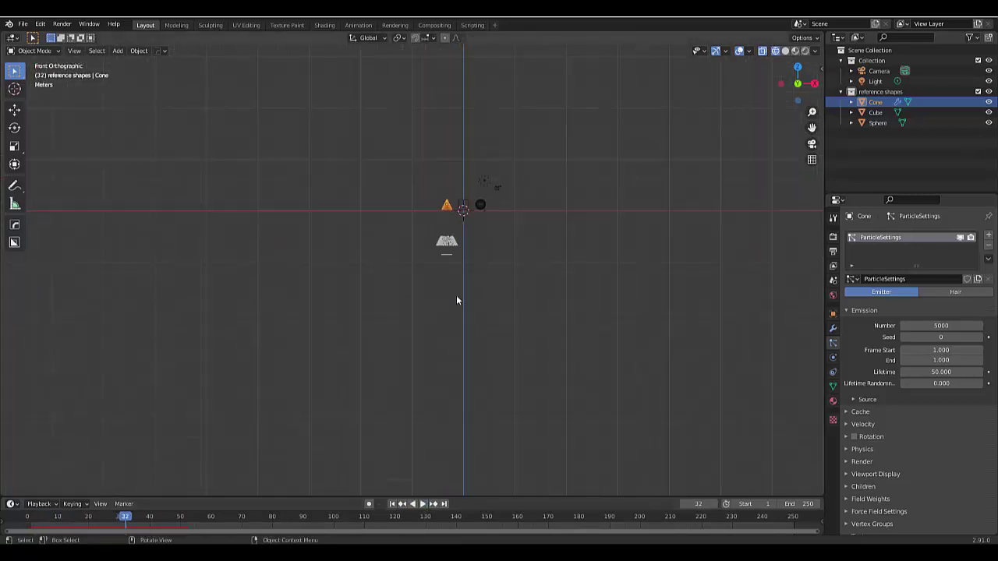
{"action": "left_click", "coordinate": [423, 504]}
{"action": "left_click", "coordinate": [422, 504]}
{"action": "scroll", "coordinate": [421, 265], "scroll_direction": "down", "scroll_amount": 5}
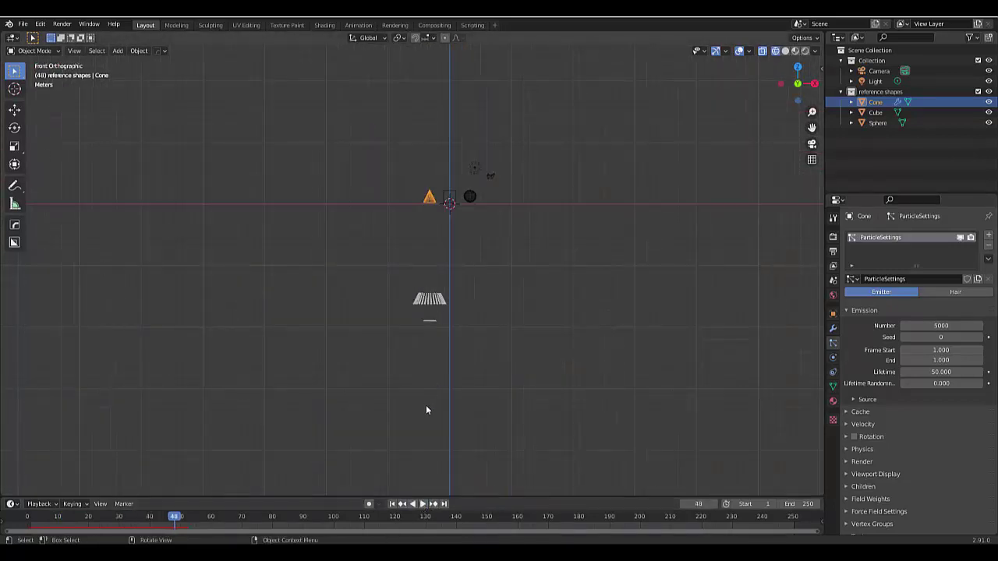
{"action": "scroll", "coordinate": [426, 421], "scroll_direction": "up", "scroll_amount": 4}
{"action": "left_click", "coordinate": [422, 503]}
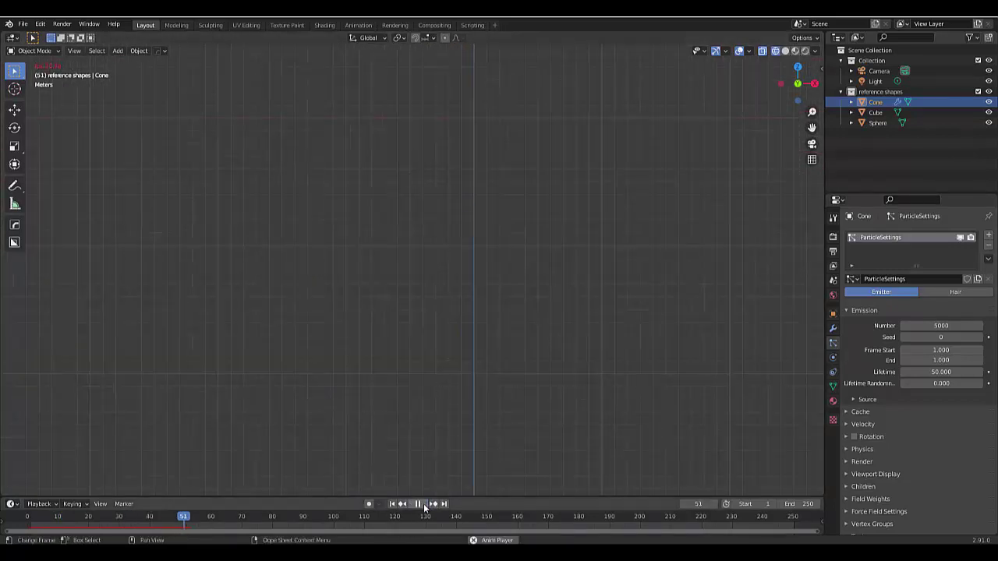
{"action": "left_click", "coordinate": [423, 503]}
{"action": "scroll", "coordinate": [439, 328], "scroll_direction": "down", "scroll_amount": 5}
{"action": "scroll", "coordinate": [438, 324], "scroll_direction": "up", "scroll_amount": 15}
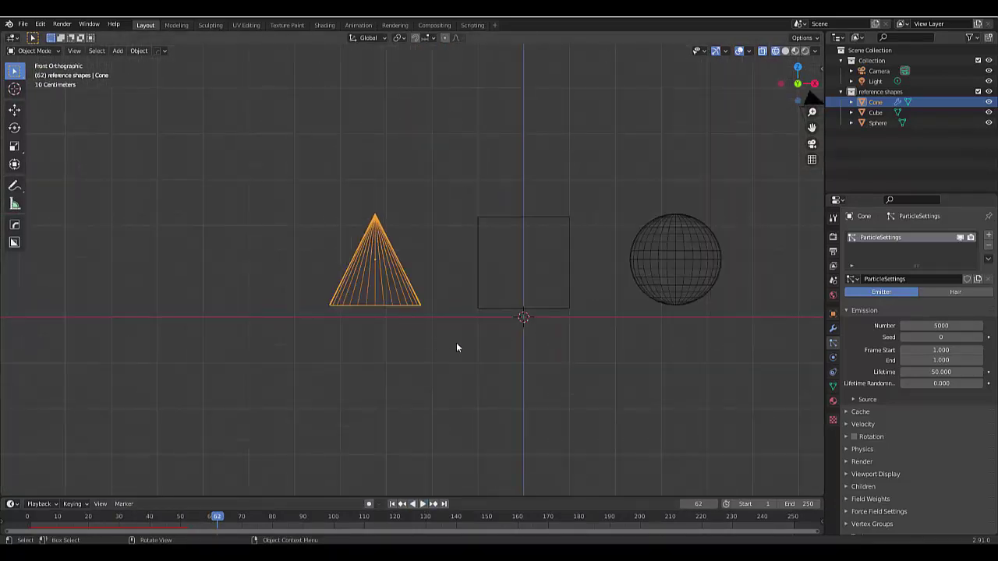
Set the timeline's End frame to 100.
{"action": "key", "text": "space"}
{"action": "left_click", "coordinate": [28, 519]}
{"action": "key", "text": "space"}
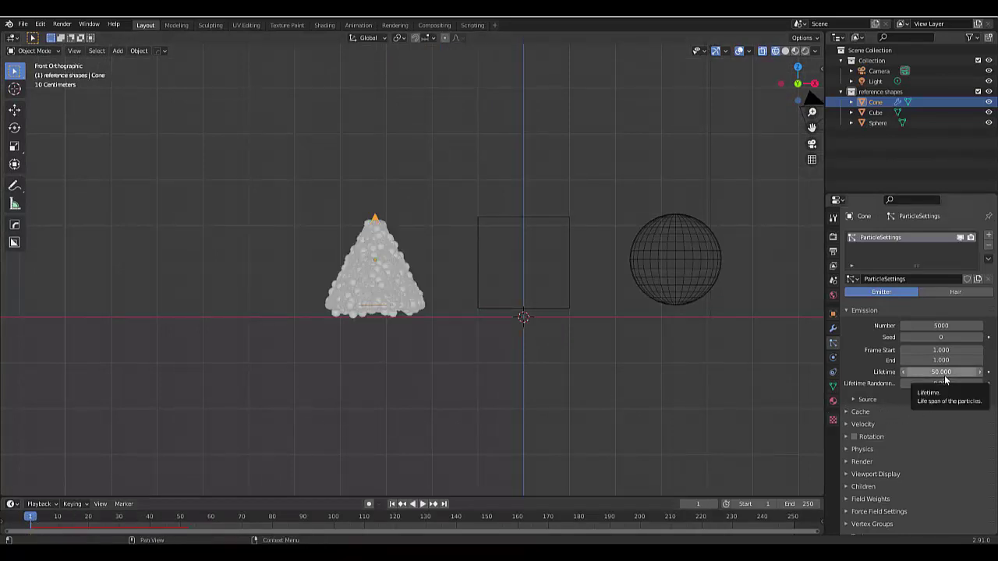
{"action": "left_click", "coordinate": [807, 504]}
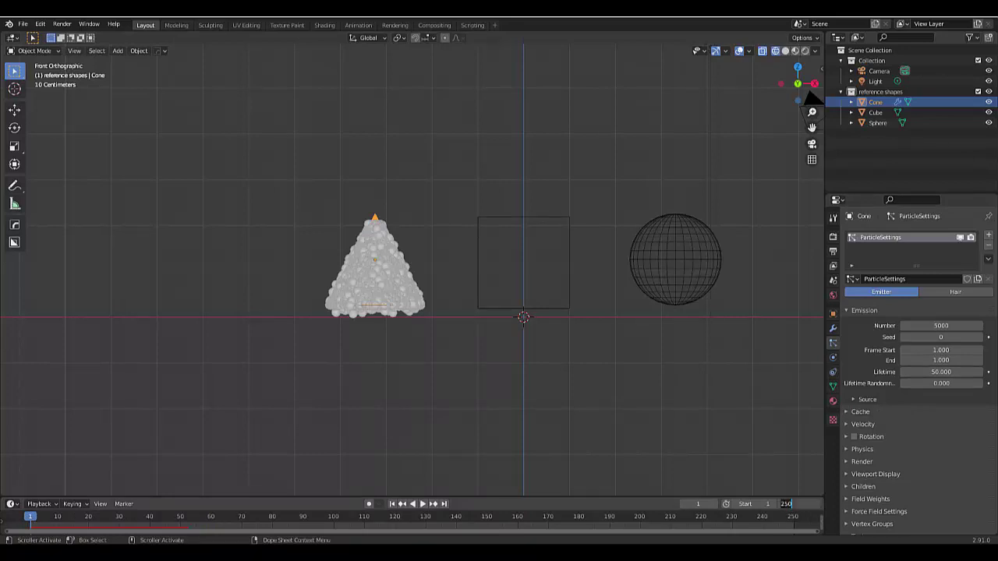
{"action": "type", "text": "100"}
{"action": "key", "text": "Return"}
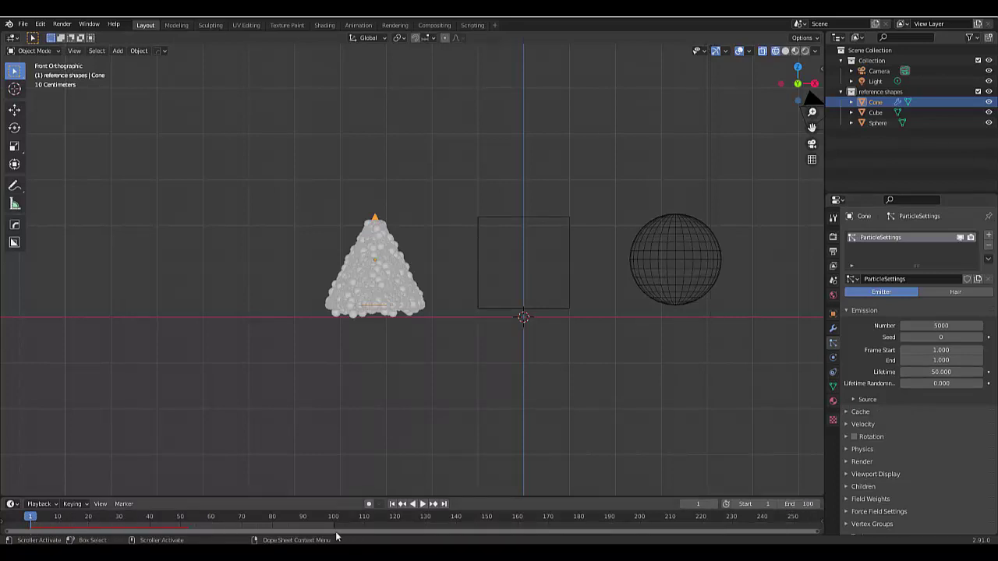
Set the particle Lifetime to 100 frames.
{"action": "left_click", "coordinate": [941, 371]}
{"action": "type", "text": "1"}
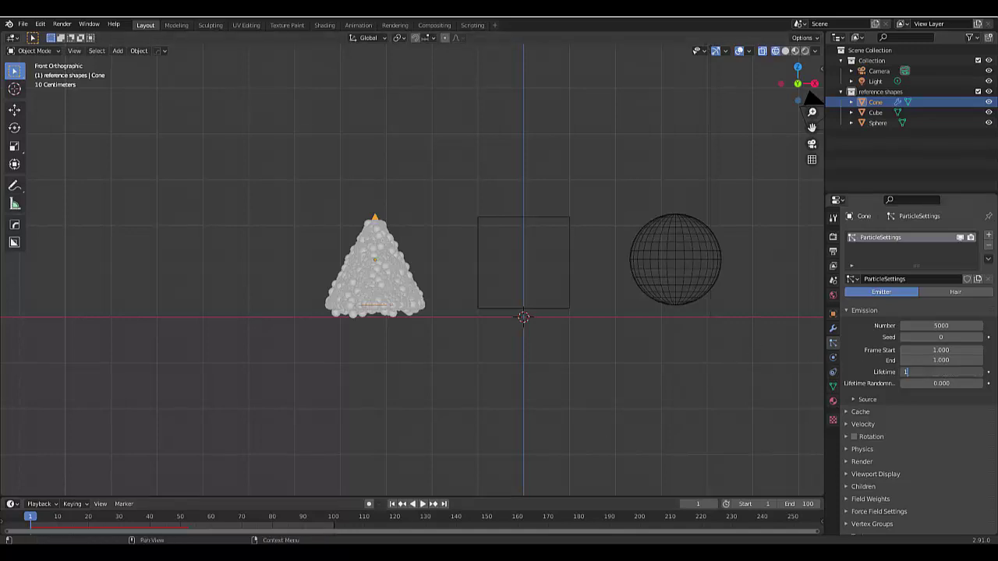
{"action": "key", "text": "Return"}
{"action": "scroll", "coordinate": [895, 441], "scroll_direction": "down", "scroll_amount": 1}
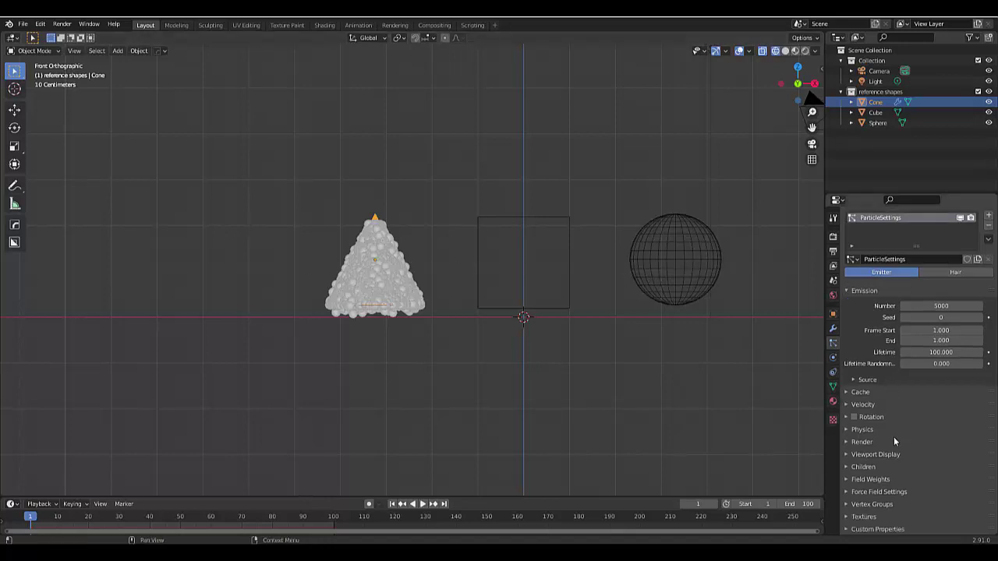
Set the particle Physics Type to None and replay to confirm the particles stay put.
{"action": "left_click", "coordinate": [854, 430]}
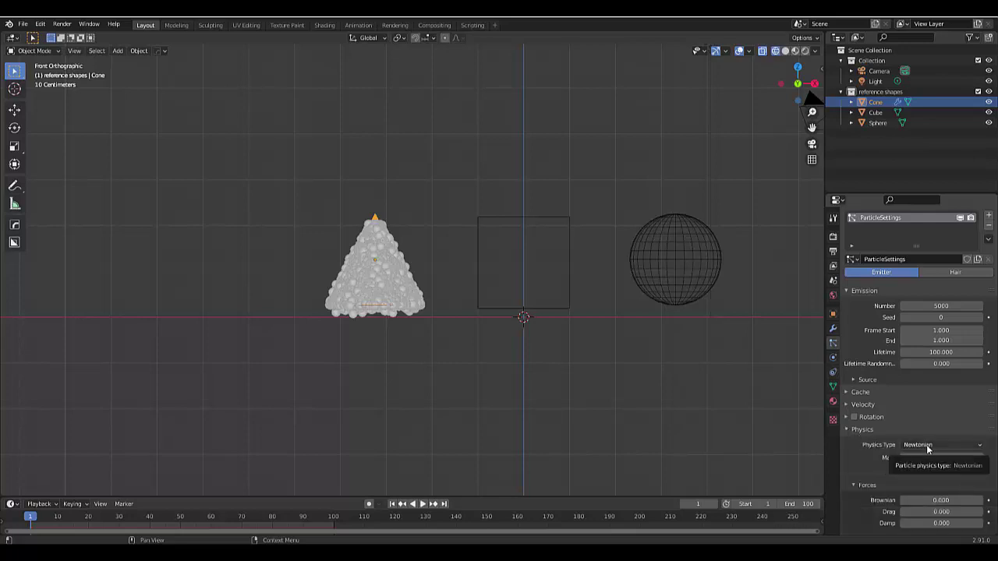
{"action": "left_click", "coordinate": [926, 445]}
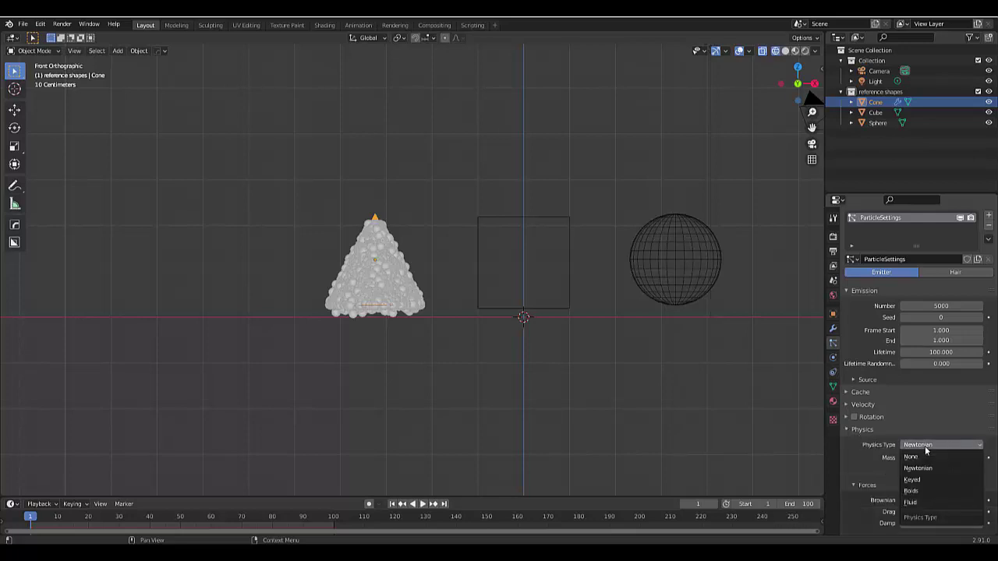
{"action": "left_click", "coordinate": [912, 457]}
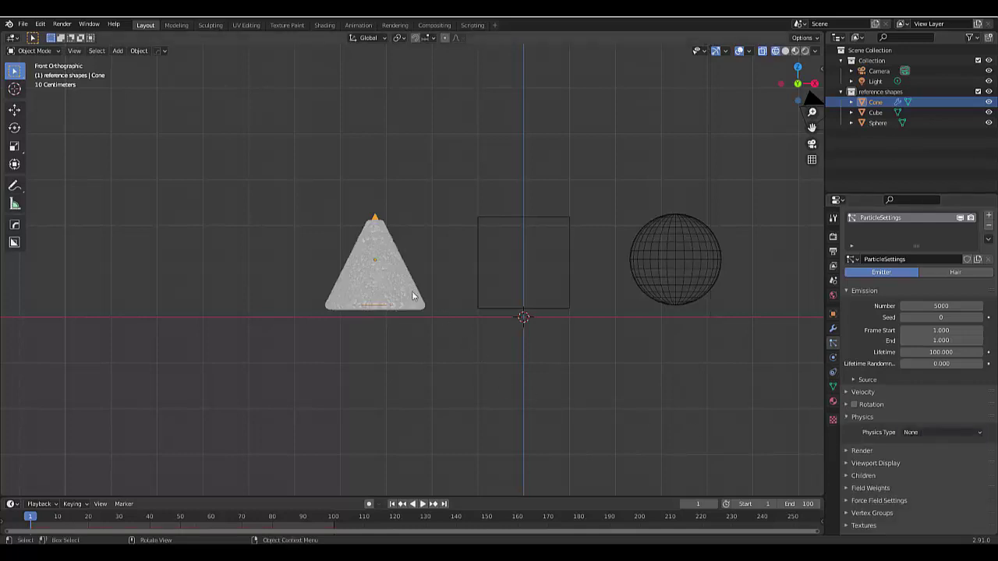
{"action": "left_click", "coordinate": [422, 504]}
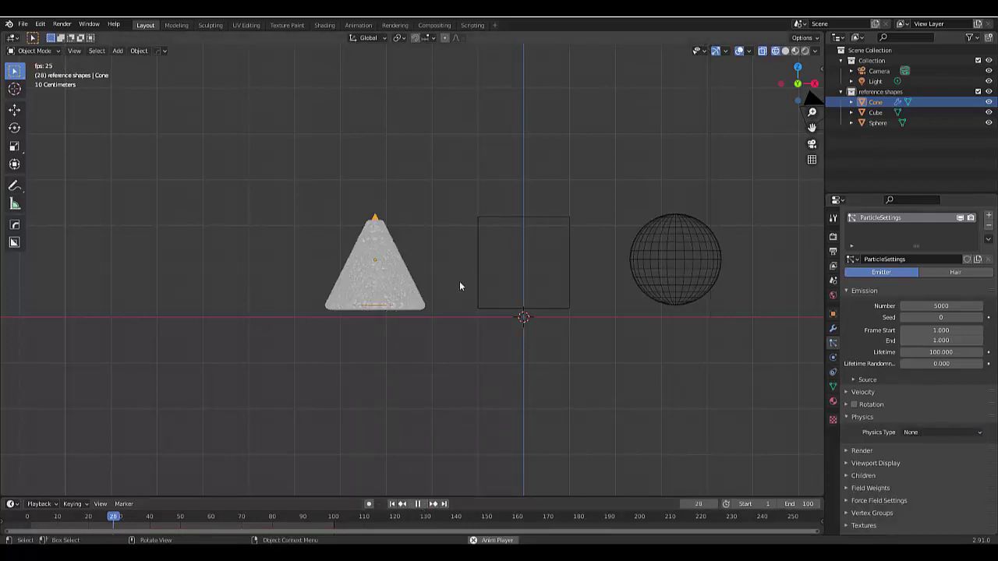
{"action": "left_click", "coordinate": [419, 504]}
{"action": "left_click_drag", "start_coordinate": [267, 519], "coordinate": [28, 518]}
{"action": "key", "text": "space"}
{"action": "key", "text": "space"}
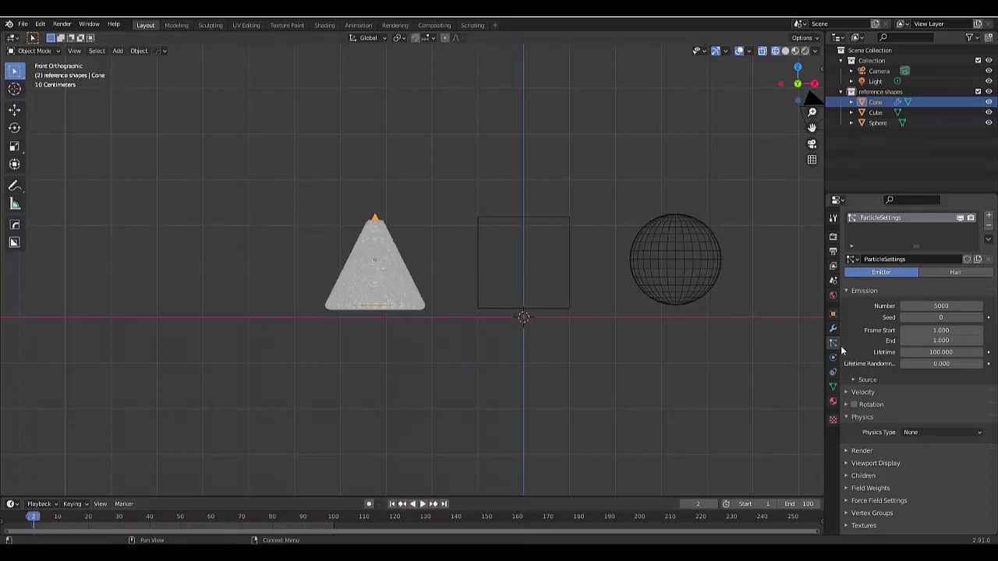
{"action": "left_click", "coordinate": [924, 433]}
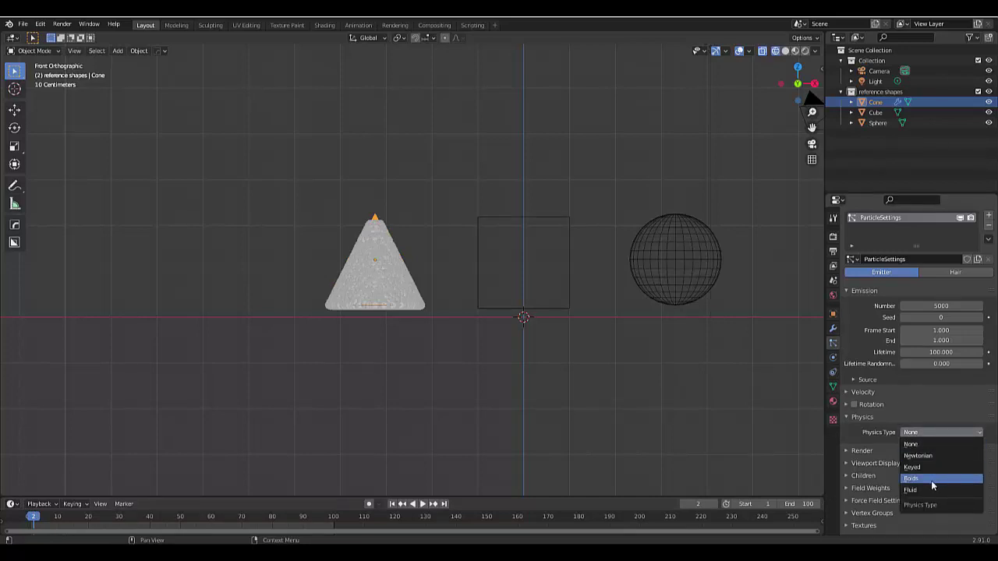
{"action": "left_click", "coordinate": [937, 438]}
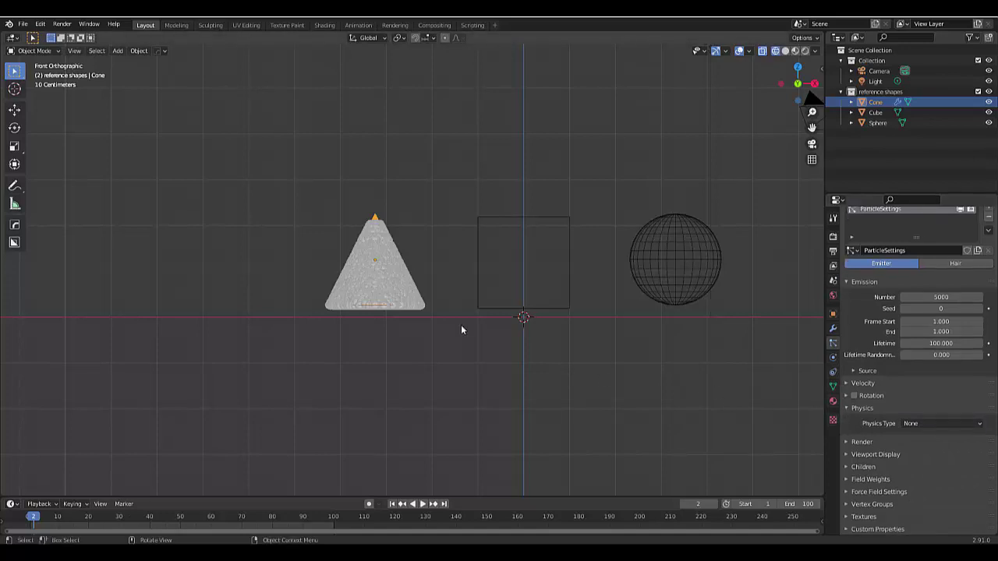
Set the cone's particle Emit From to Volume and inspect the result.
{"action": "left_click", "coordinate": [864, 372]}
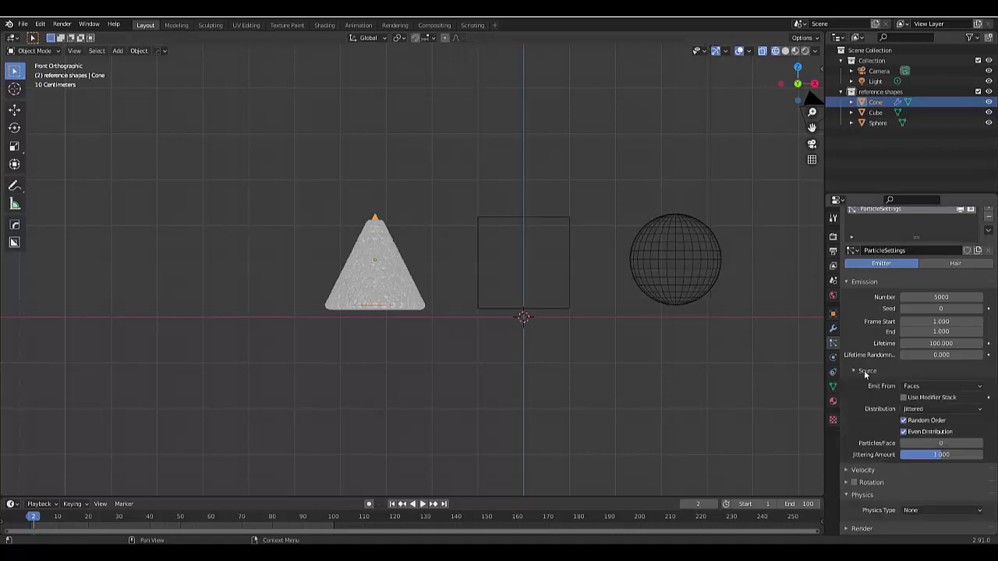
{"action": "left_click", "coordinate": [920, 387]}
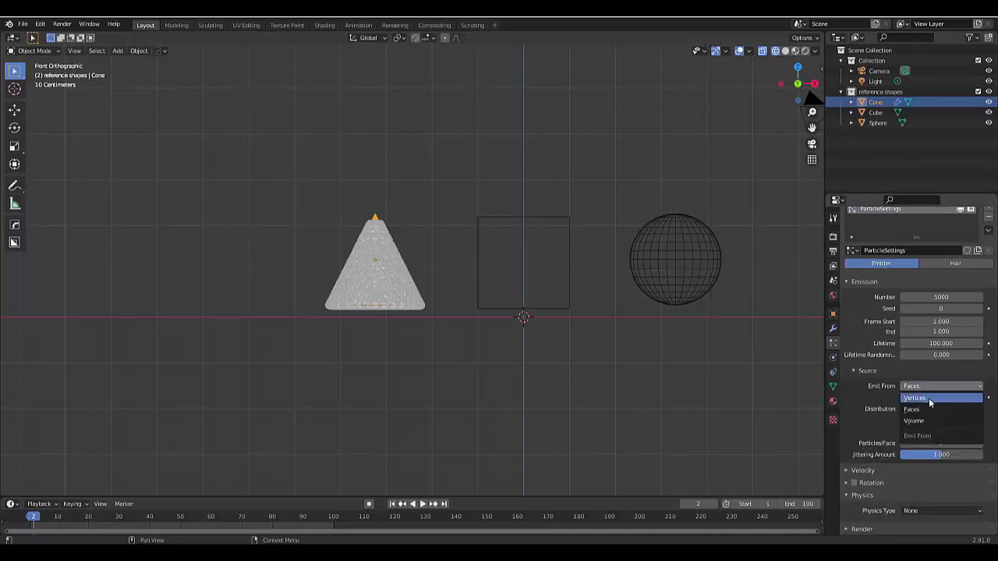
{"action": "left_click", "coordinate": [929, 398]}
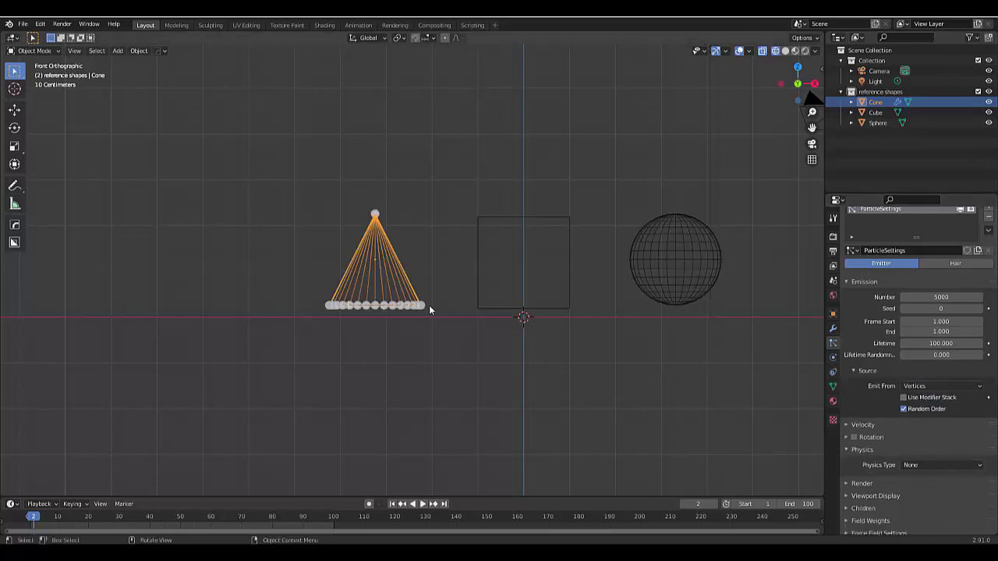
{"action": "left_click", "coordinate": [932, 386]}
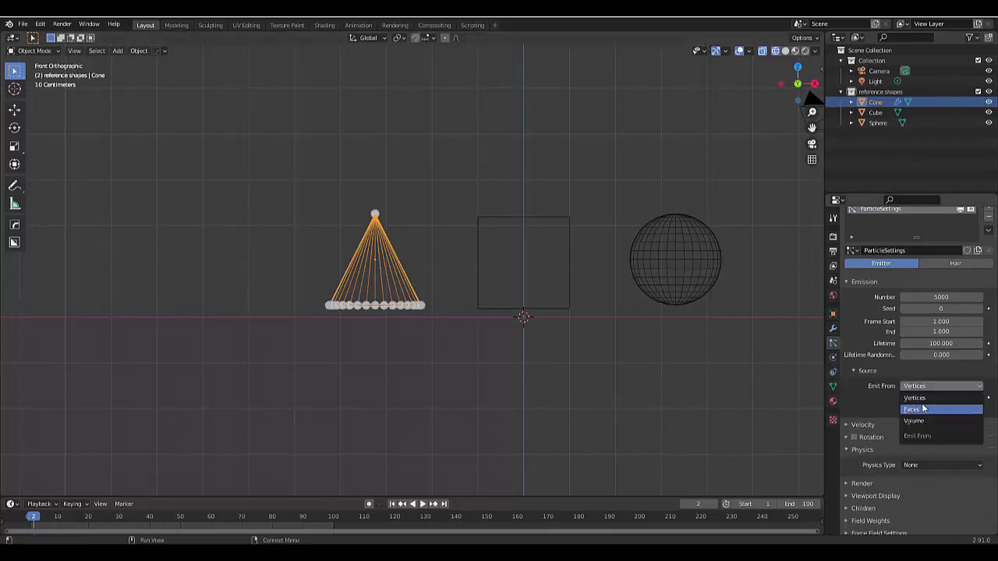
{"action": "left_click", "coordinate": [923, 420]}
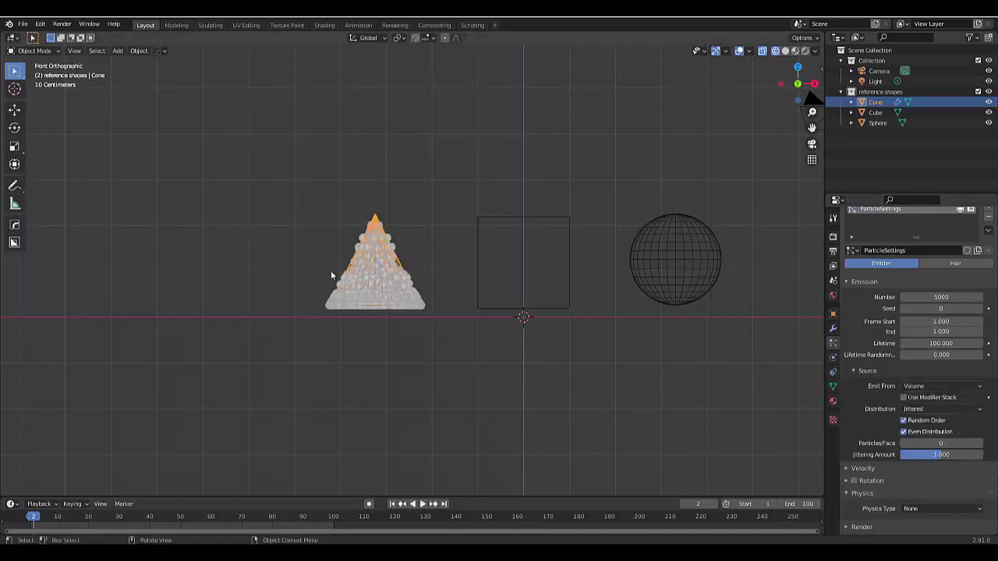
{"action": "scroll", "coordinate": [296, 265], "scroll_direction": "up", "scroll_amount": 3}
{"action": "middle_click_drag", "start_coordinate": [296, 265], "coordinate": [665, 399]}
{"action": "scroll", "coordinate": [377, 306], "scroll_direction": "down", "scroll_amount": 2}
Switch Emit From to Faces and return to Front Orthographic view.
{"action": "left_click", "coordinate": [950, 386]}
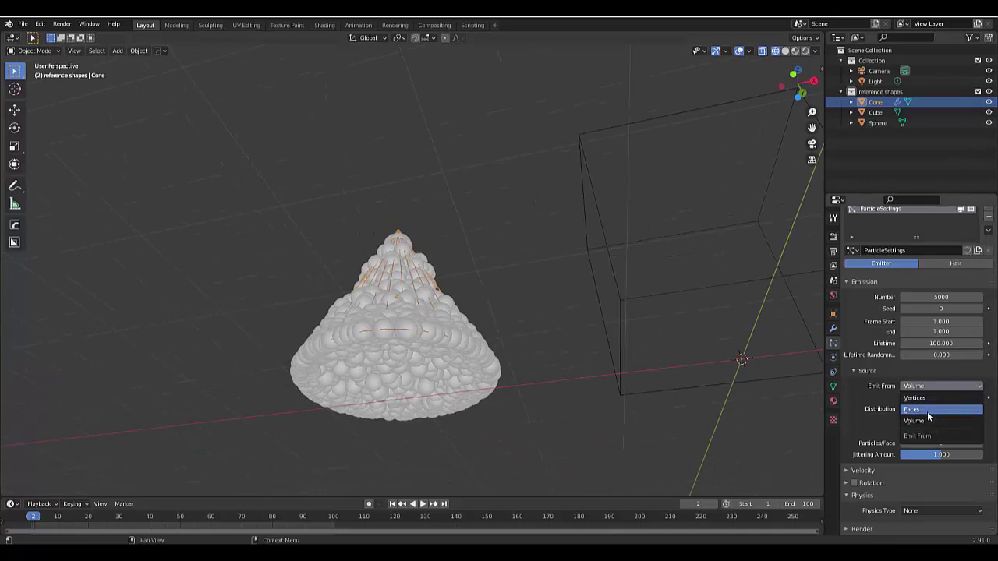
{"action": "left_click", "coordinate": [927, 410]}
{"action": "middle_click_drag", "start_coordinate": [390, 413], "coordinate": [475, 387]}
{"action": "scroll", "coordinate": [521, 357], "scroll_direction": "down", "scroll_amount": 5}
{"action": "key", "text": "KP_1"}
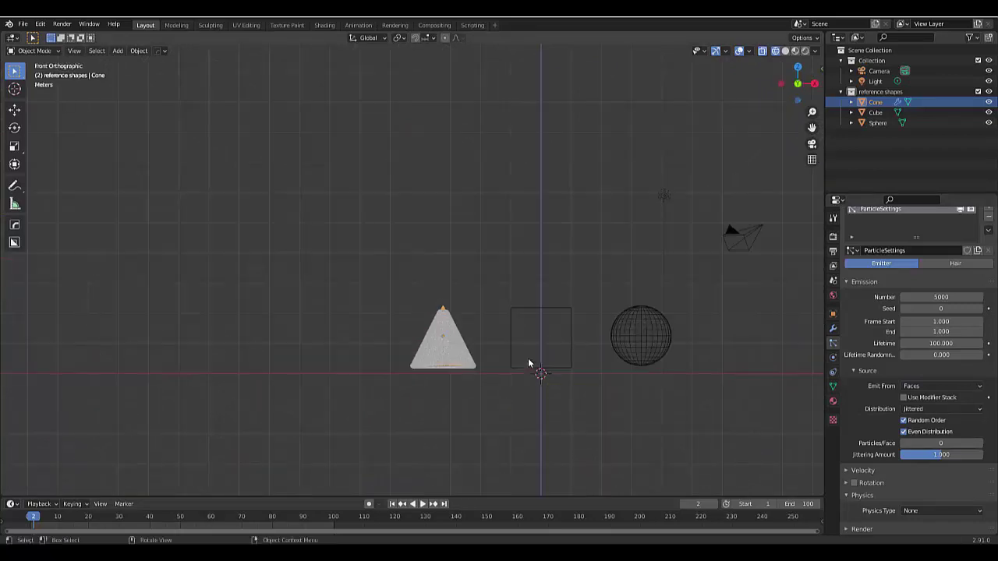
{"action": "scroll", "coordinate": [491, 459], "scroll_direction": "up", "scroll_amount": 3}
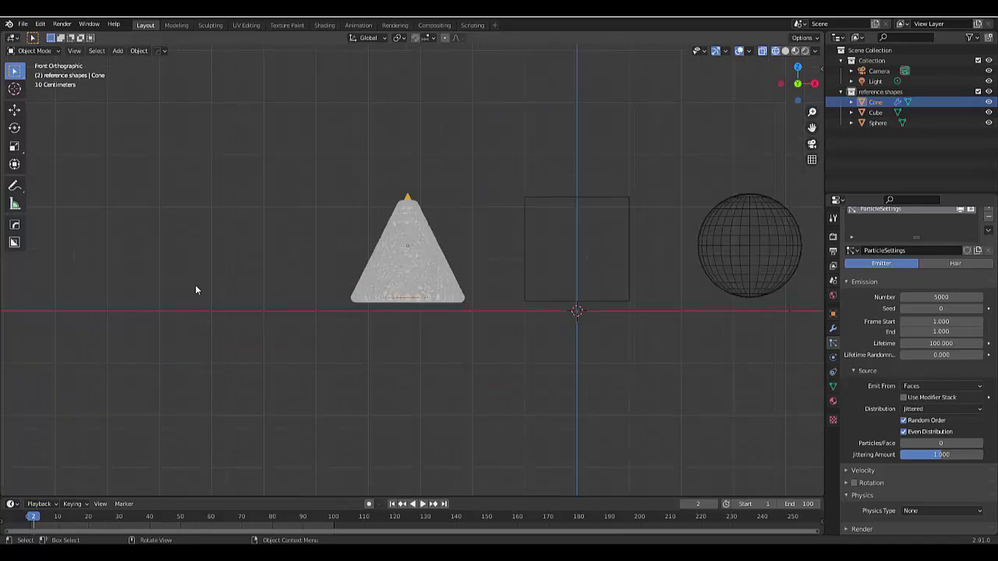
{"action": "scroll", "coordinate": [199, 284], "scroll_direction": "down", "scroll_amount": 2}
{"action": "scroll", "coordinate": [536, 363], "scroll_direction": "up", "scroll_amount": 2}
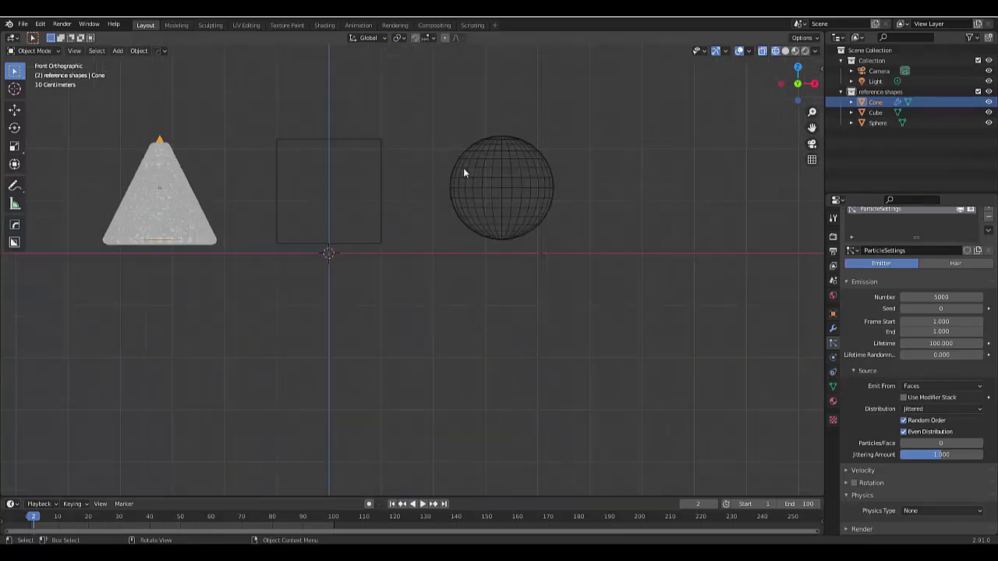
With the cone active, link its particle modifier to the sphere and cube (Ctrl+L, Modifiers).
{"action": "left_click", "coordinate": [492, 198]}
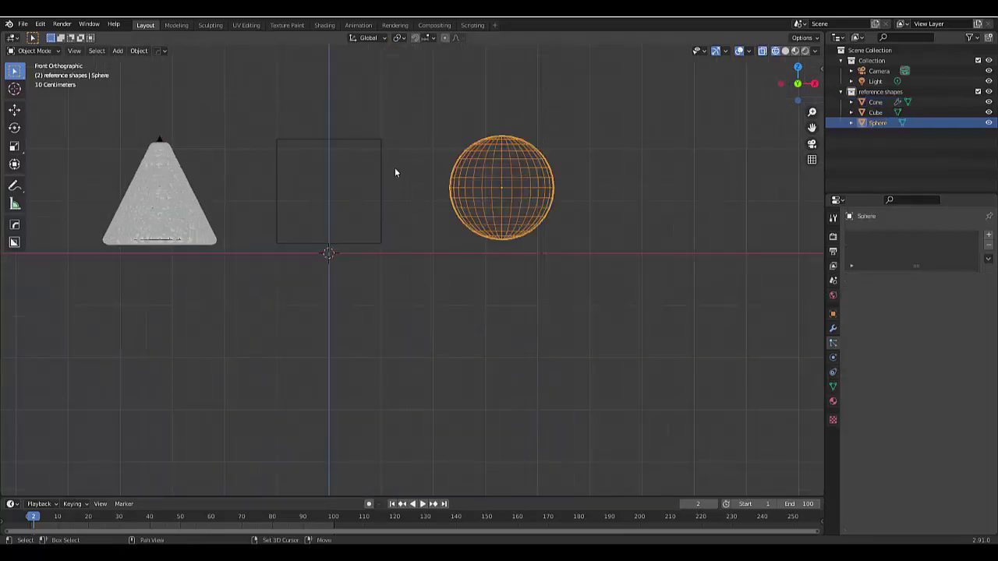
{"action": "left_click", "coordinate": [335, 142], "text": "shift"}
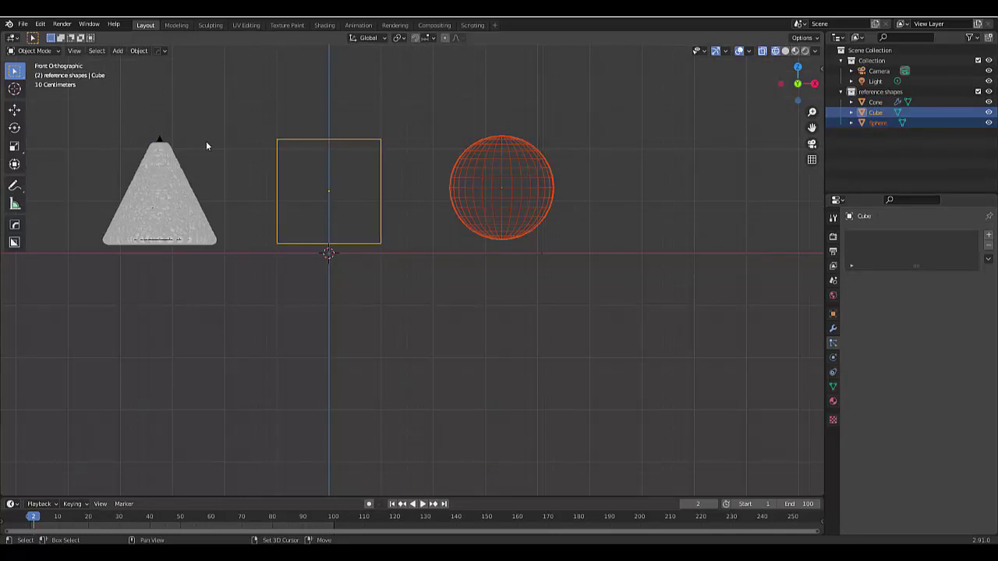
{"action": "left_click", "coordinate": [165, 201], "text": "shift"}
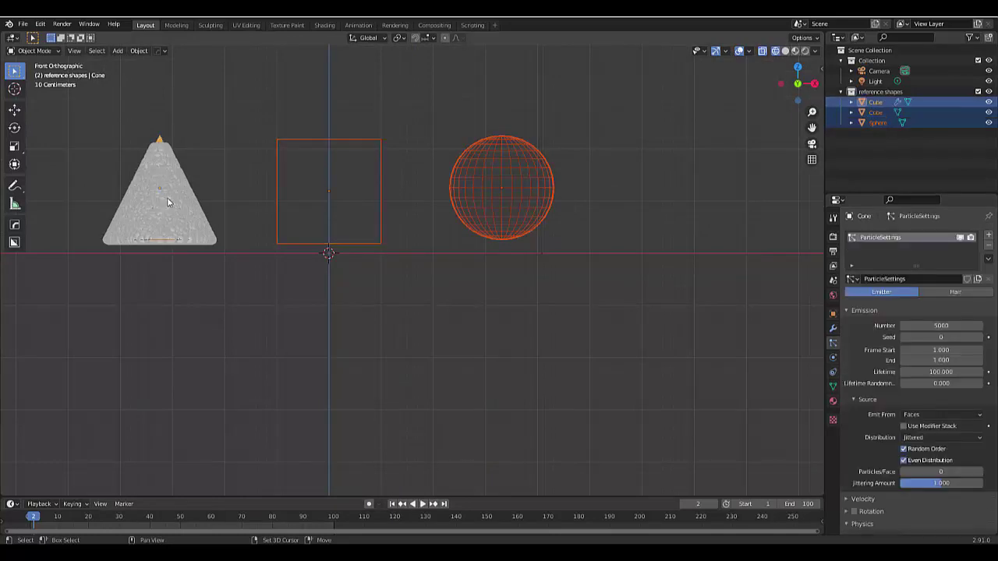
{"action": "scroll", "coordinate": [501, 277], "scroll_direction": "down", "scroll_amount": 3}
{"action": "scroll", "coordinate": [207, 136], "scroll_direction": "up", "scroll_amount": 3}
{"action": "scroll", "coordinate": [534, 412], "scroll_direction": "up", "scroll_amount": 3}
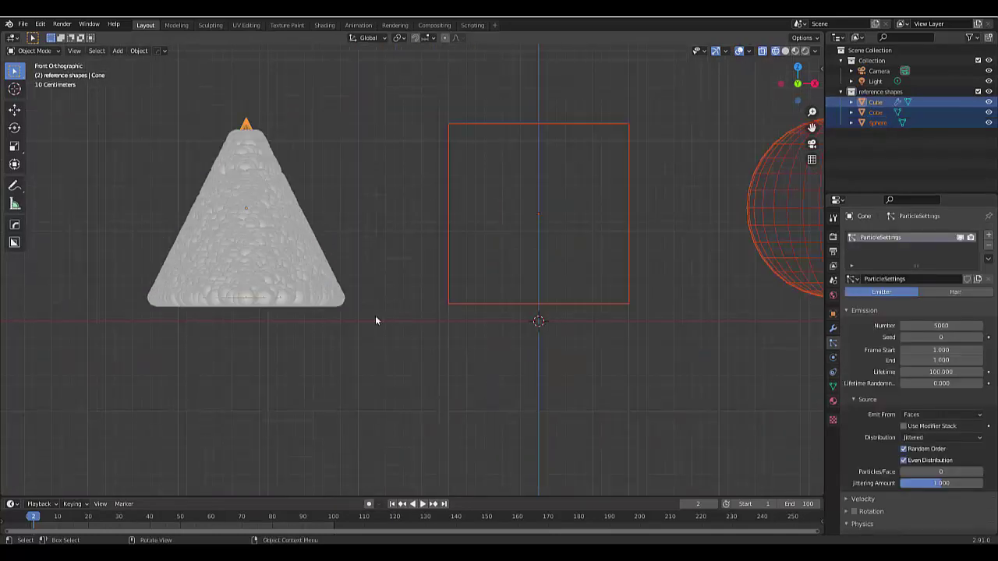
{"action": "scroll", "coordinate": [346, 309], "scroll_direction": "down", "scroll_amount": 2}
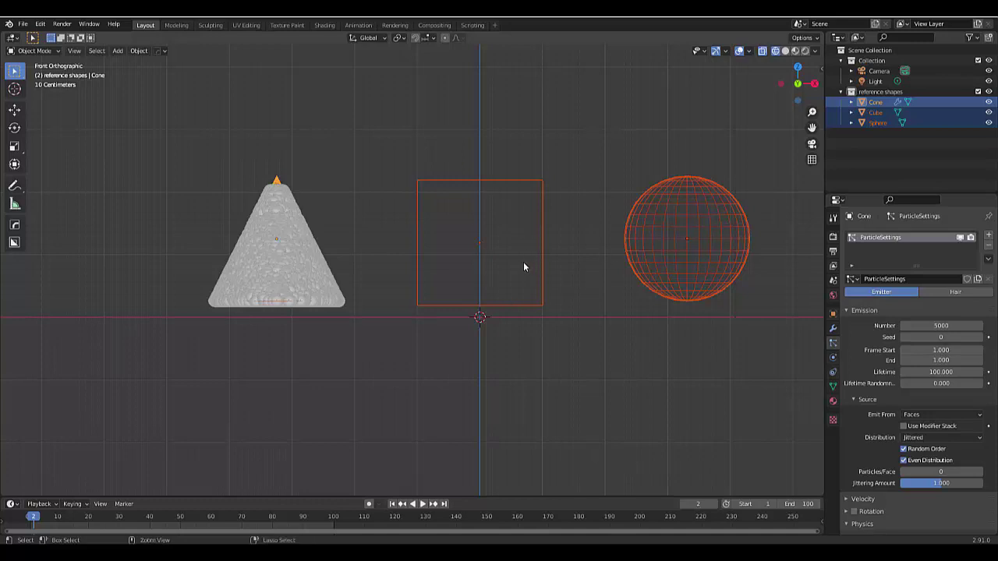
{"action": "key", "text": "ctrl+l"}
{"action": "key", "text": "ctrl+l"}
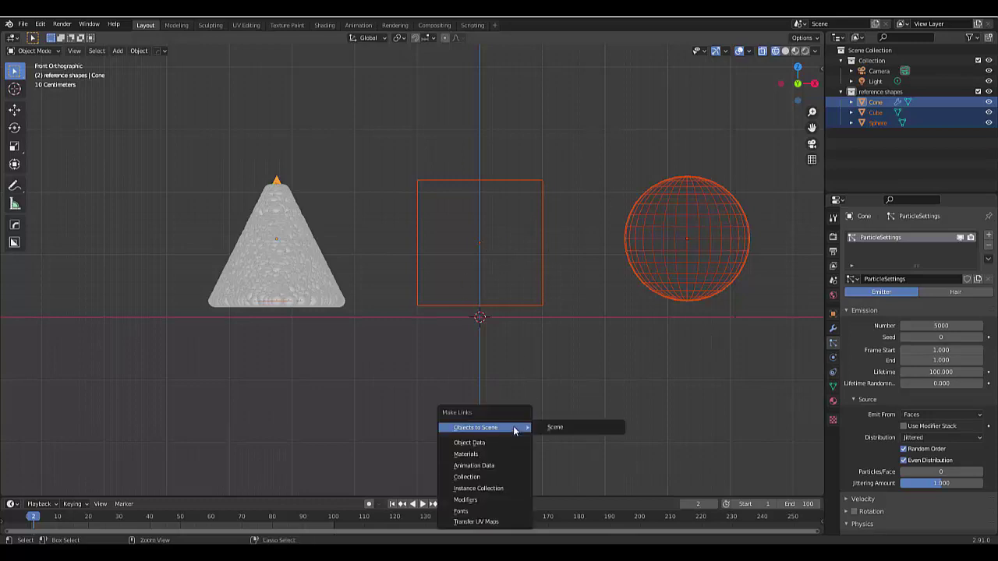
{"action": "left_click", "coordinate": [515, 501]}
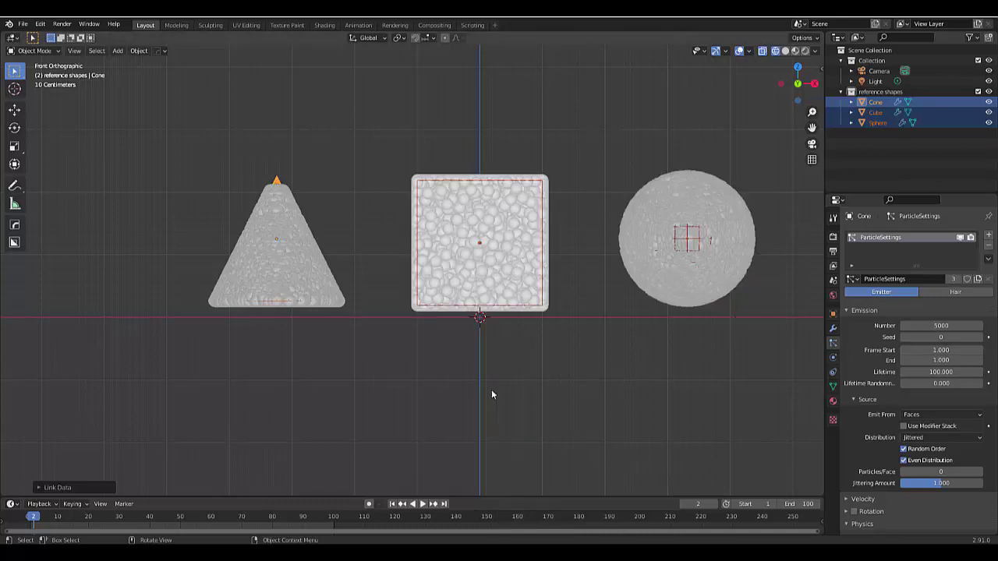
Orbit into a perspective view and add a new cube mesh, Cube.001.
{"action": "scroll", "coordinate": [514, 268], "scroll_direction": "down", "scroll_amount": 4}
{"action": "scroll", "coordinate": [530, 289], "scroll_direction": "up", "scroll_amount": 3}
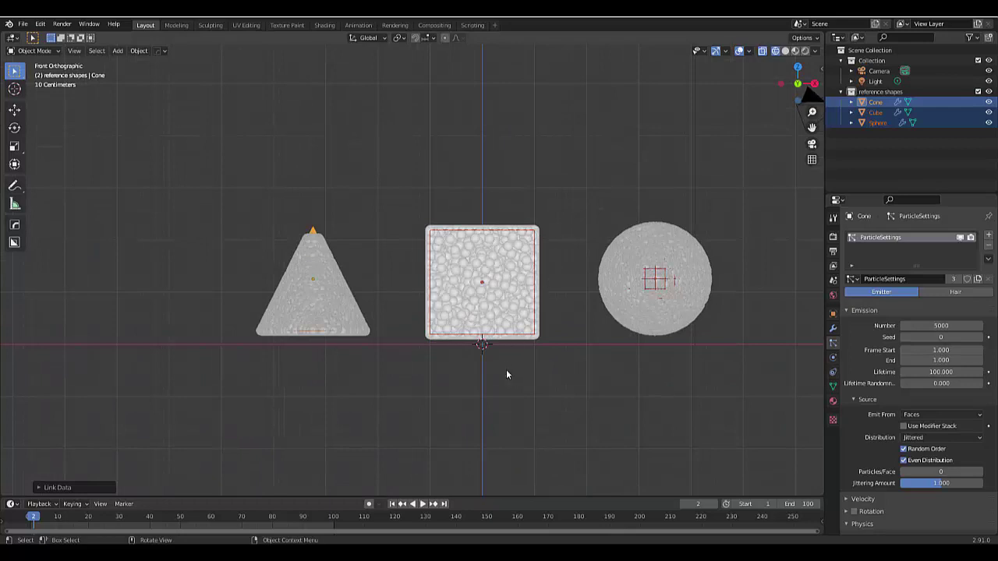
{"action": "scroll", "coordinate": [499, 372], "scroll_direction": "down", "scroll_amount": 3}
{"action": "middle_click_drag", "start_coordinate": [491, 374], "coordinate": [437, 368]}
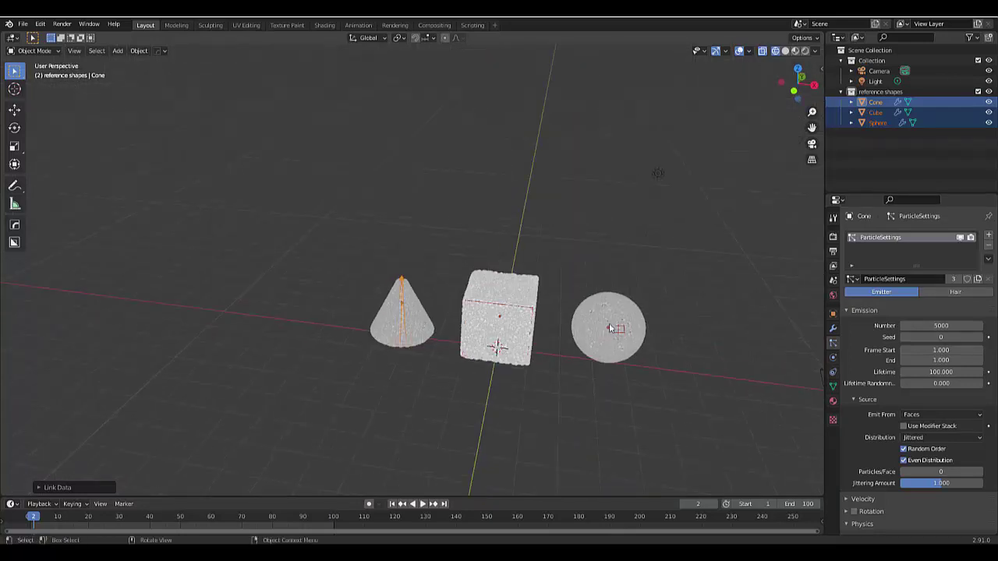
{"action": "scroll", "coordinate": [421, 378], "scroll_direction": "down", "scroll_amount": 3}
{"action": "scroll", "coordinate": [358, 396], "scroll_direction": "up", "scroll_amount": 3}
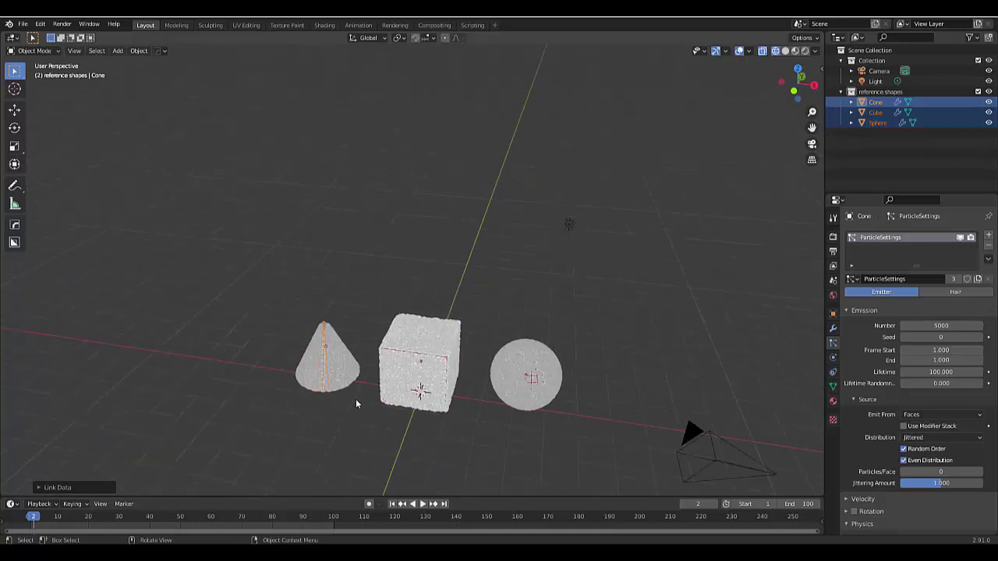
{"action": "middle_click_drag", "start_coordinate": [352, 387], "coordinate": [382, 367]}
{"action": "key", "text": "shift+a"}
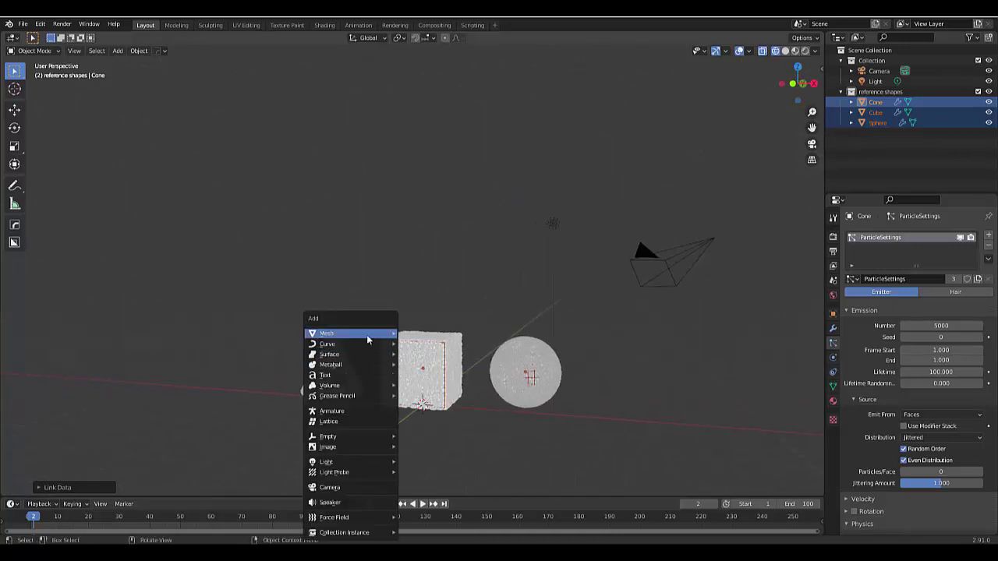
{"action": "mouse_move", "coordinate": [367, 335]}
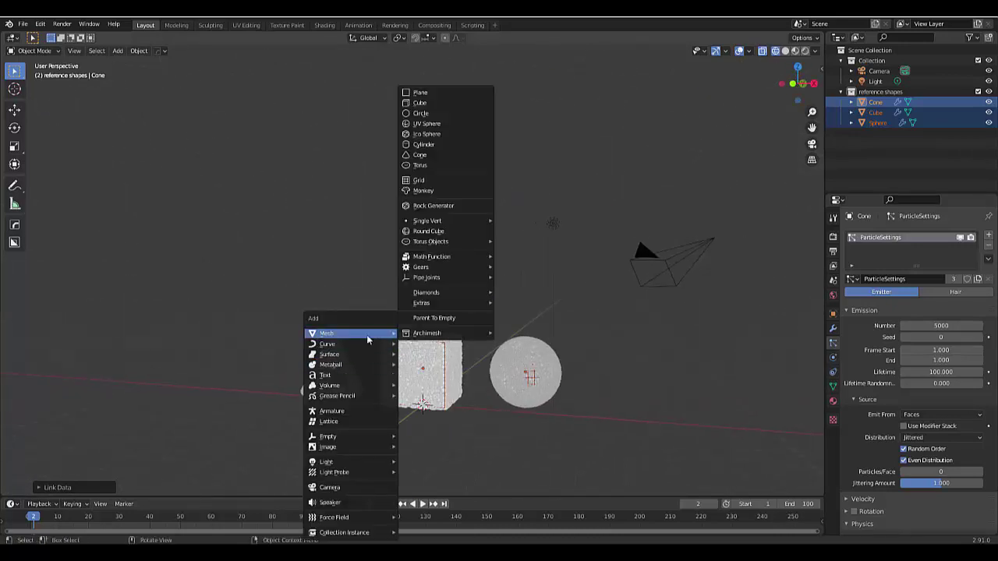
{"action": "left_click", "coordinate": [425, 102]}
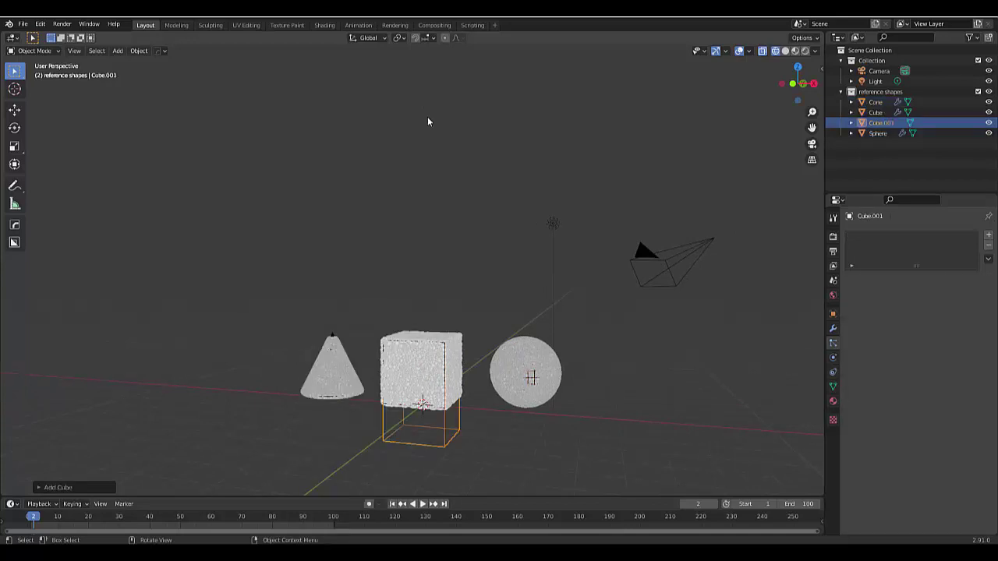
With the Move tool, slide Cube.001 along Y away from the three shapes.
{"action": "left_click", "coordinate": [14, 110]}
{"action": "middle_click_drag", "start_coordinate": [257, 406], "coordinate": [519, 424]}
{"action": "left_click_drag", "start_coordinate": [521, 425], "coordinate": [794, 446]}
{"action": "scroll", "coordinate": [608, 437], "scroll_direction": "down", "scroll_amount": 5}
{"action": "middle_click_drag", "start_coordinate": [597, 421], "coordinate": [716, 401]}
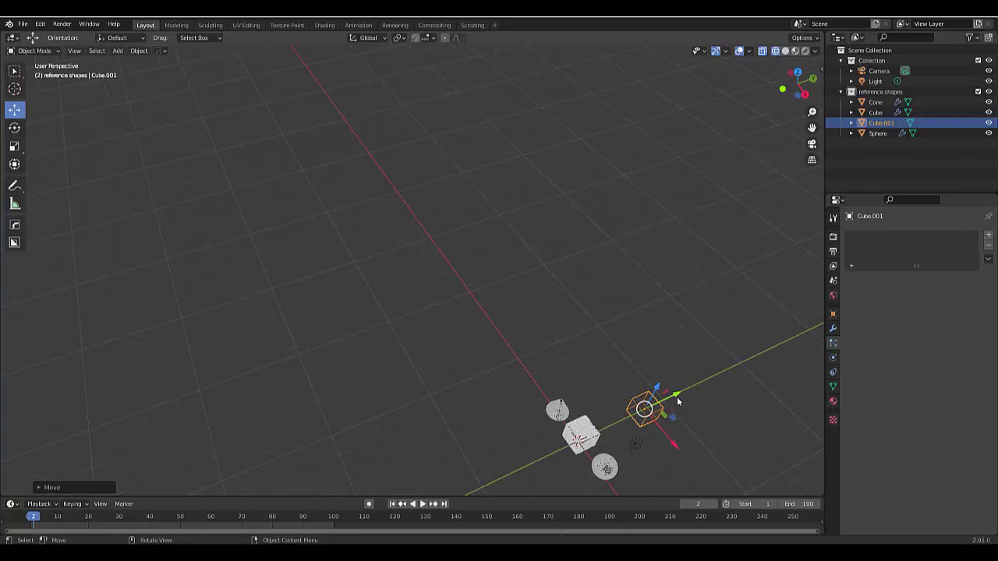
{"action": "left_click_drag", "start_coordinate": [676, 395], "coordinate": [782, 324]}
{"action": "right_click", "coordinate": [847, 156]}
Create a new collection in the Outliner named 'primary particle system'.
{"action": "left_click", "coordinate": [857, 157]}
{"action": "double_click", "coordinate": [871, 147]}
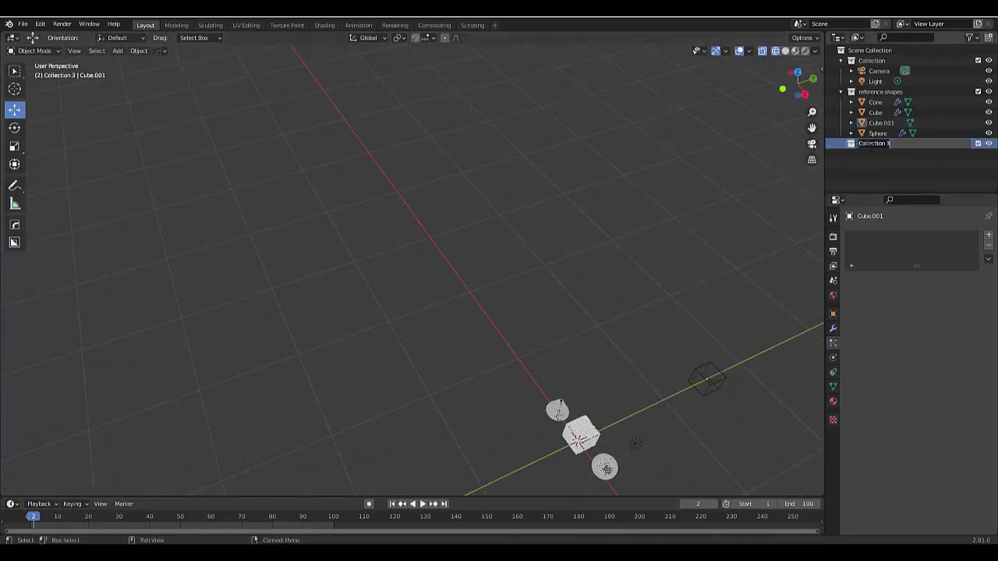
{"action": "type", "text": "primary particle system"}
{"action": "key", "text": "Return"}
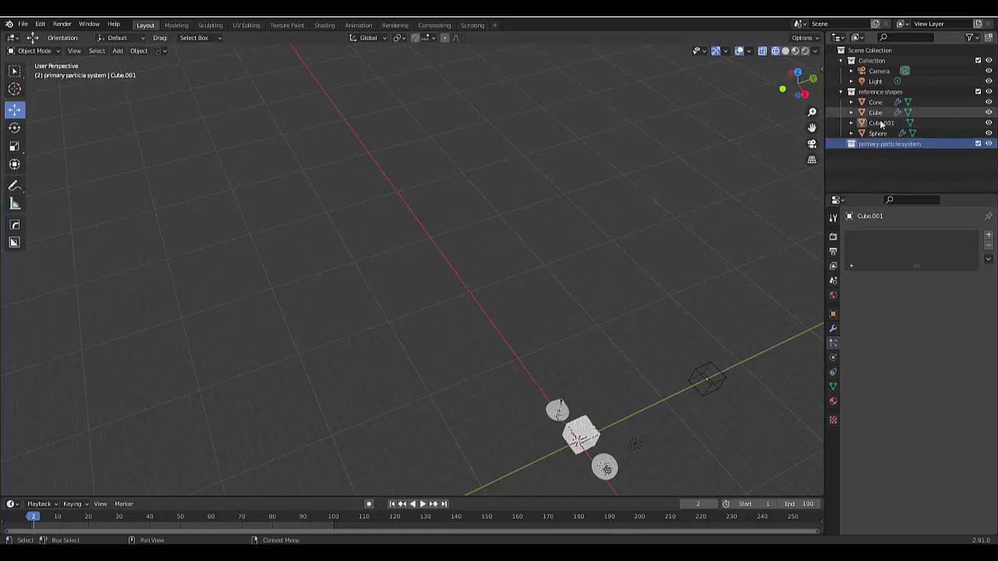
Move Cube.001 into that collection and rename it 'particle system'.
{"action": "left_click", "coordinate": [881, 134]}
{"action": "left_click_drag", "start_coordinate": [881, 124], "coordinate": [884, 147]}
{"action": "double_click", "coordinate": [884, 145]}
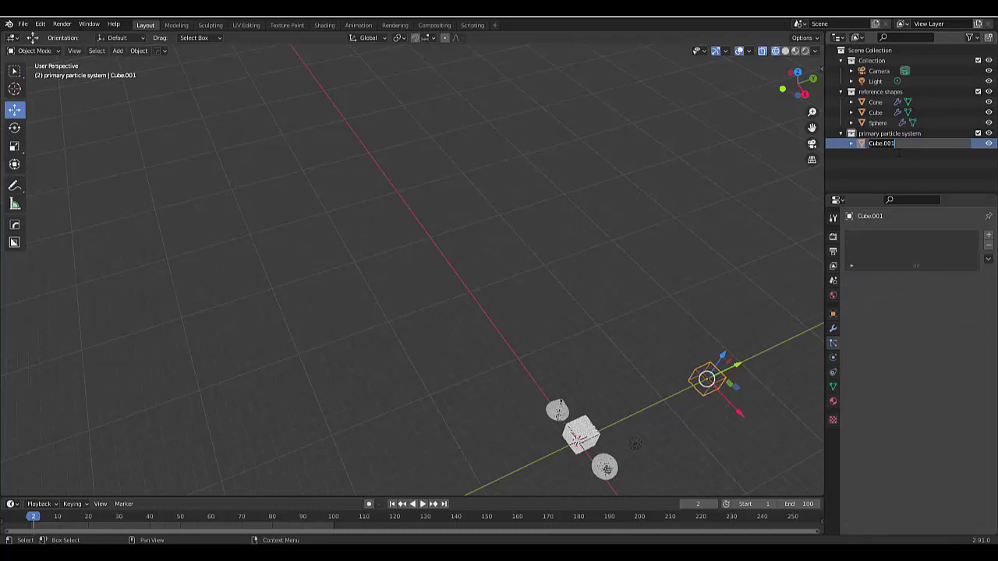
{"action": "type", "text": "particle system"}
{"action": "key", "text": "Return"}
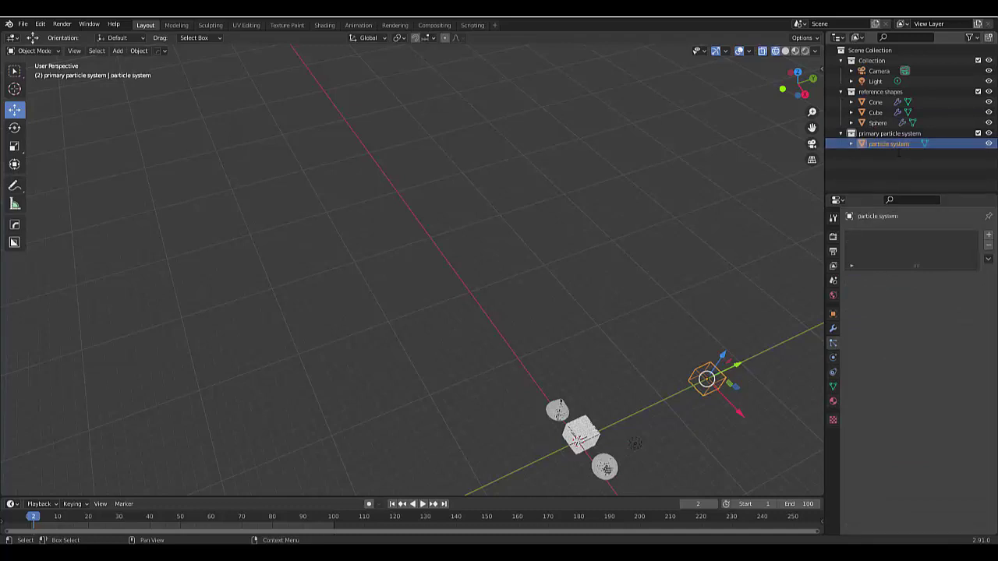
{"action": "middle_click_drag", "start_coordinate": [677, 186], "coordinate": [775, 279]}
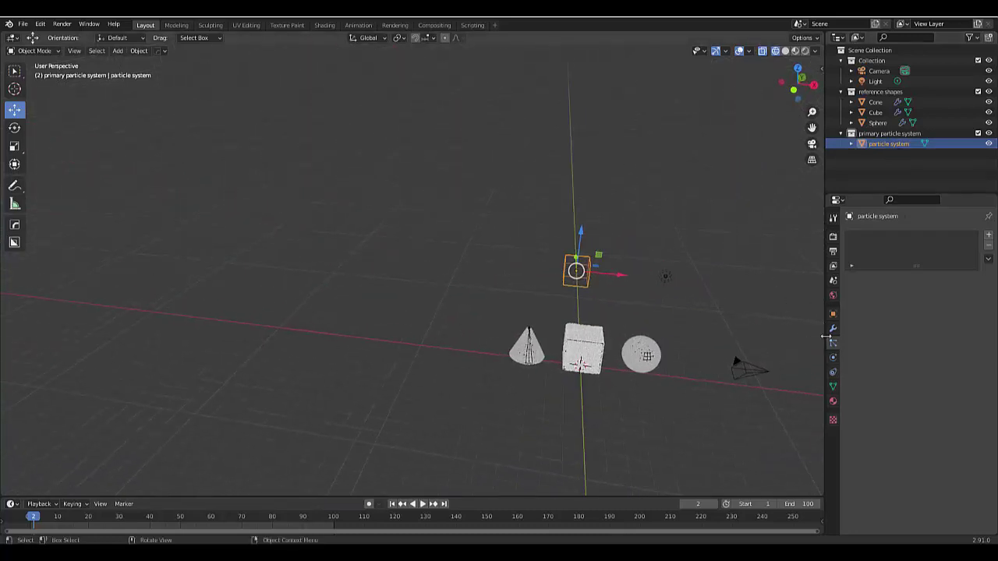
Add a particle system to the new cube with 5000 particles and emission ending at frame 1.
{"action": "left_click", "coordinate": [989, 235]}
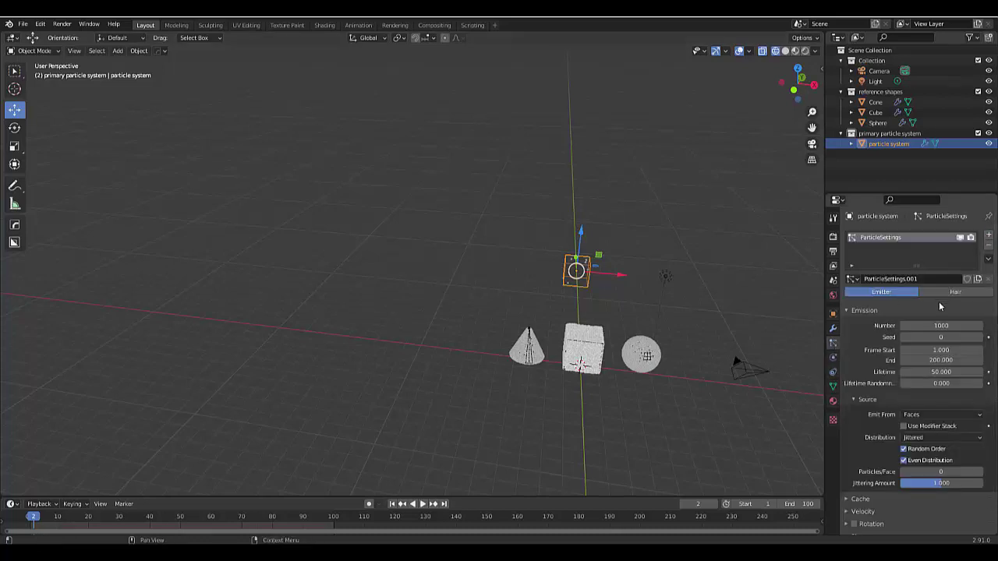
{"action": "left_click", "coordinate": [941, 325]}
{"action": "type", "text": "5000"}
{"action": "key", "text": "Return"}
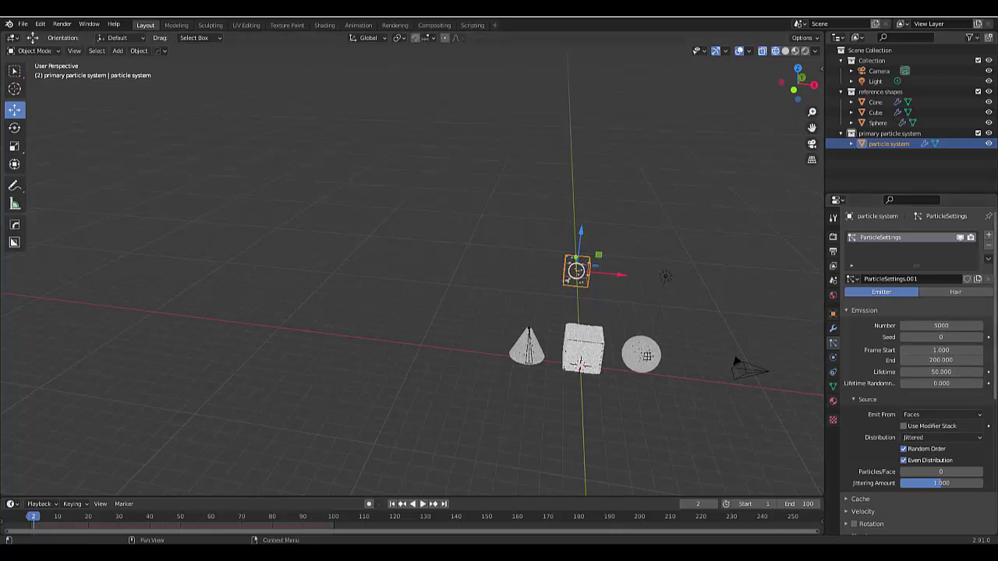
{"action": "left_click", "coordinate": [930, 360]}
{"action": "type", "text": "1"}
{"action": "key", "text": "Return"}
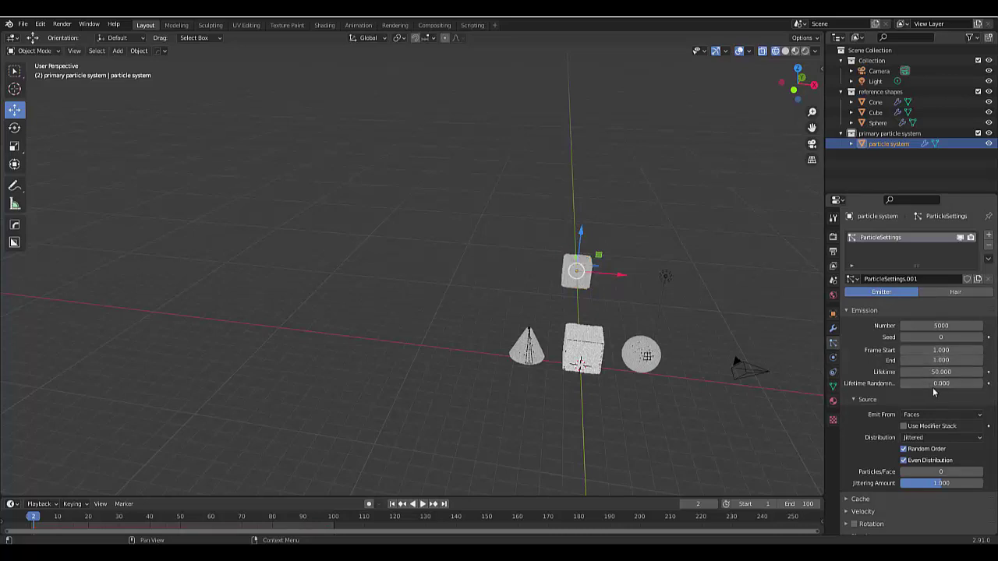
Set the particle Lifetime to 100 frames.
{"action": "left_click_drag", "start_coordinate": [935, 372], "coordinate": [947, 372]}
{"action": "left_click", "coordinate": [941, 372]}
{"action": "type", "text": "100"}
{"action": "key", "text": "Return"}
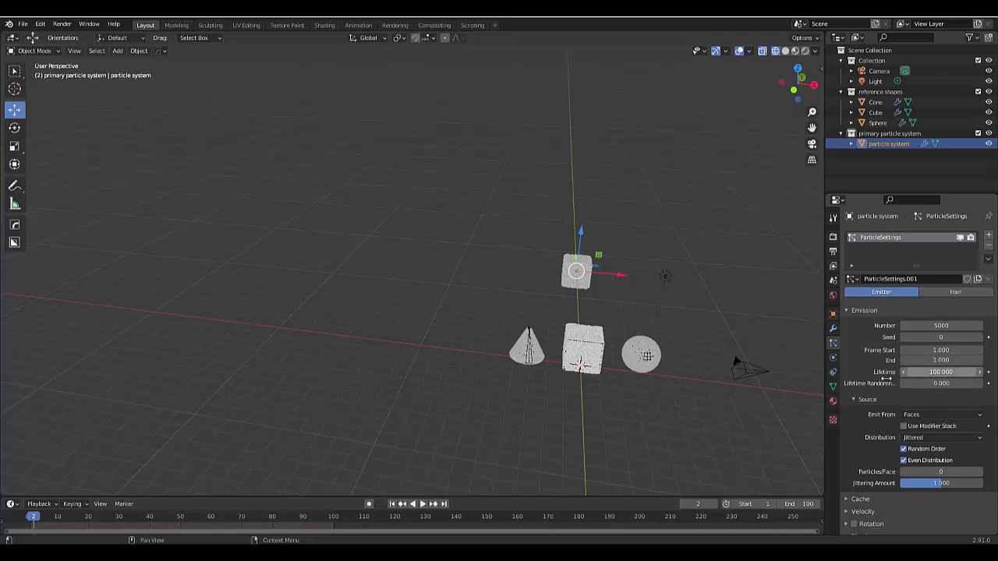
{"action": "left_click", "coordinate": [865, 400]}
{"action": "left_click", "coordinate": [866, 400]}
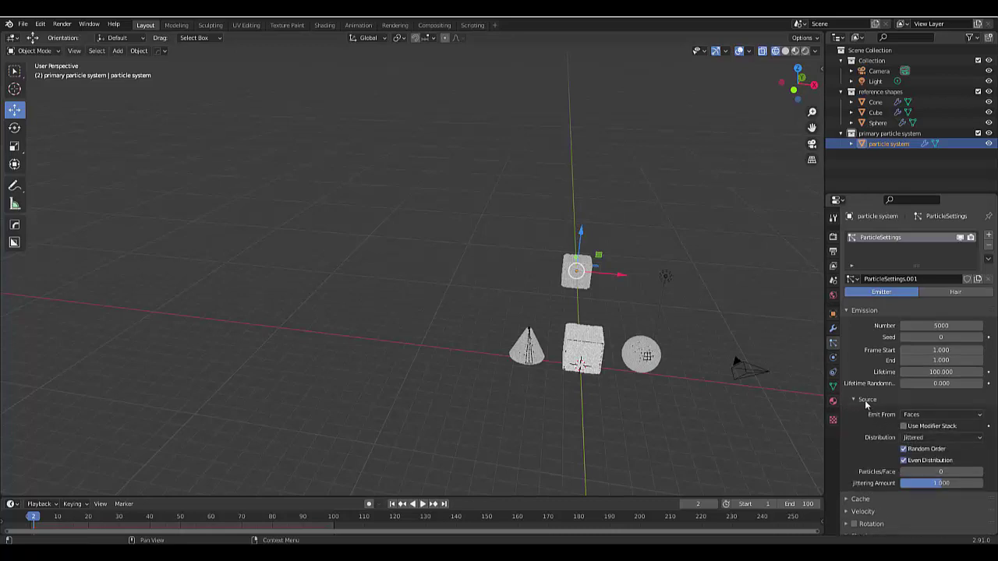
{"action": "scroll", "coordinate": [866, 404], "scroll_direction": "down", "scroll_amount": 2}
{"action": "scroll", "coordinate": [865, 404], "scroll_direction": "down", "scroll_amount": 2}
Switch the particle Physics Type to Keyed.
{"action": "left_click", "coordinate": [920, 490]}
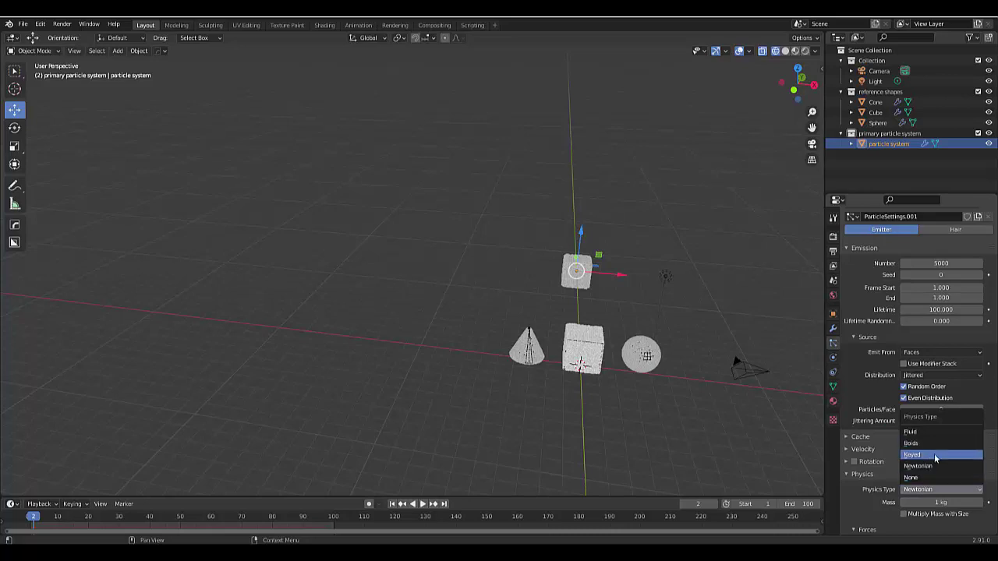
{"action": "left_click", "coordinate": [934, 477]}
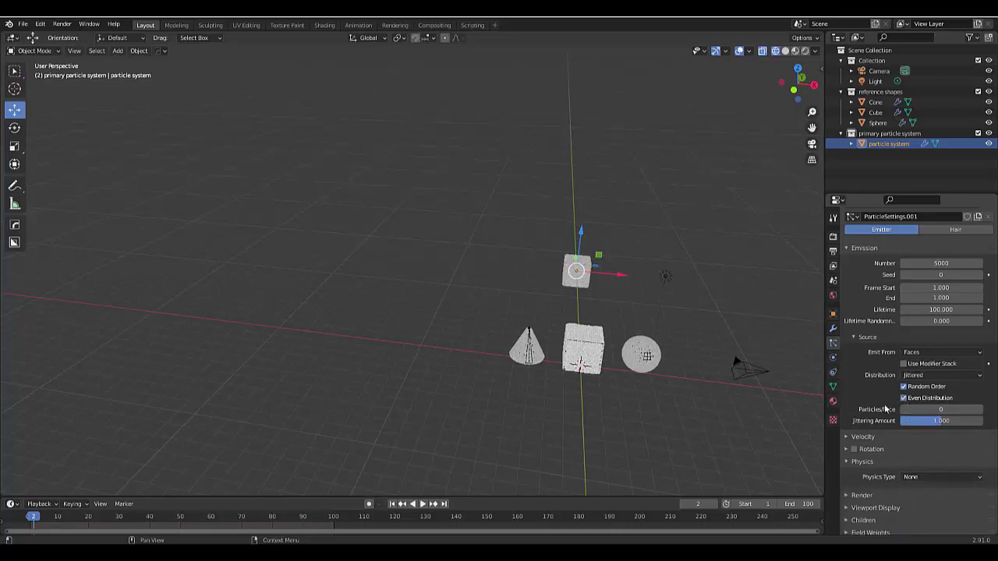
{"action": "left_click", "coordinate": [926, 477]}
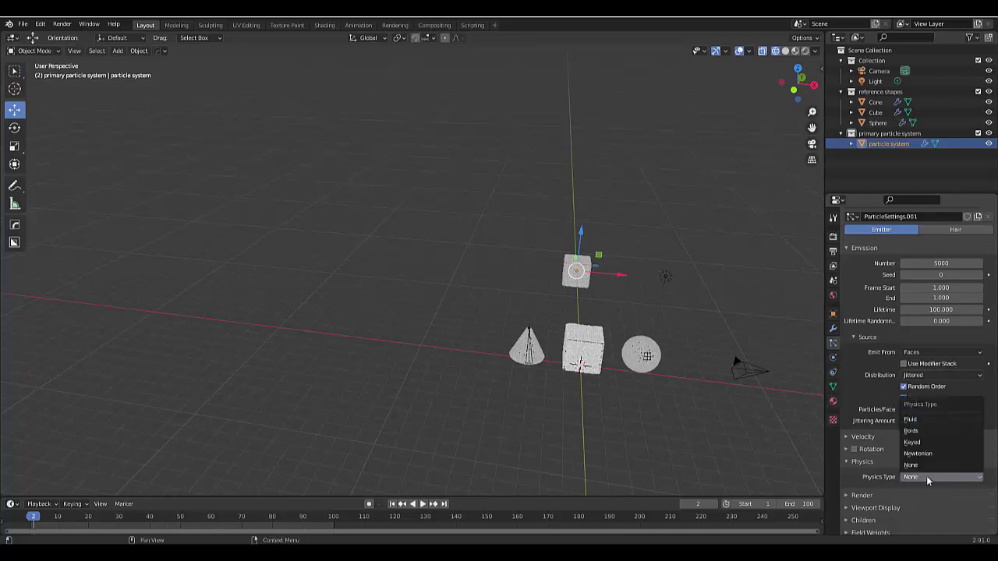
{"action": "left_click", "coordinate": [921, 441]}
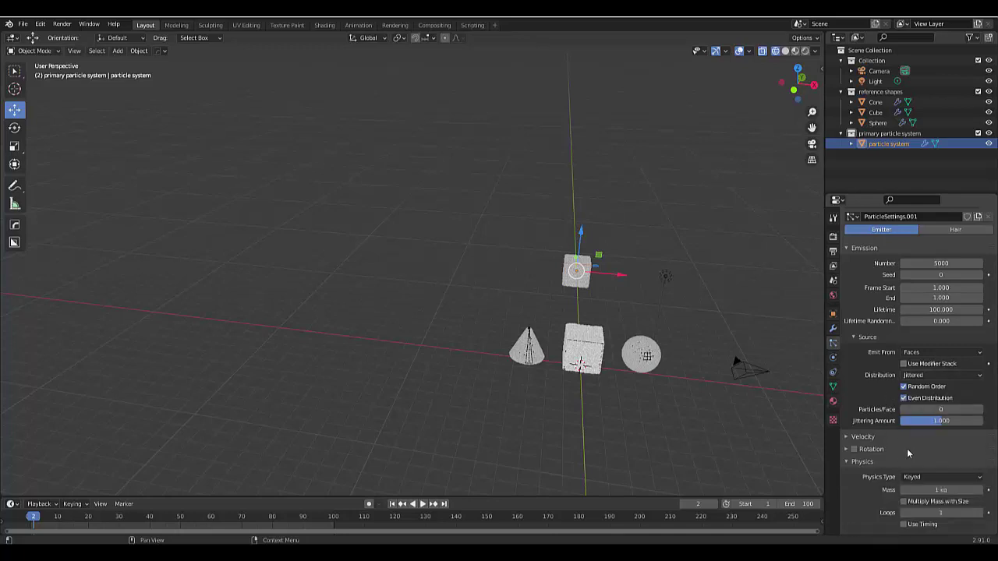
{"action": "scroll", "coordinate": [897, 456], "scroll_direction": "down", "scroll_amount": 3}
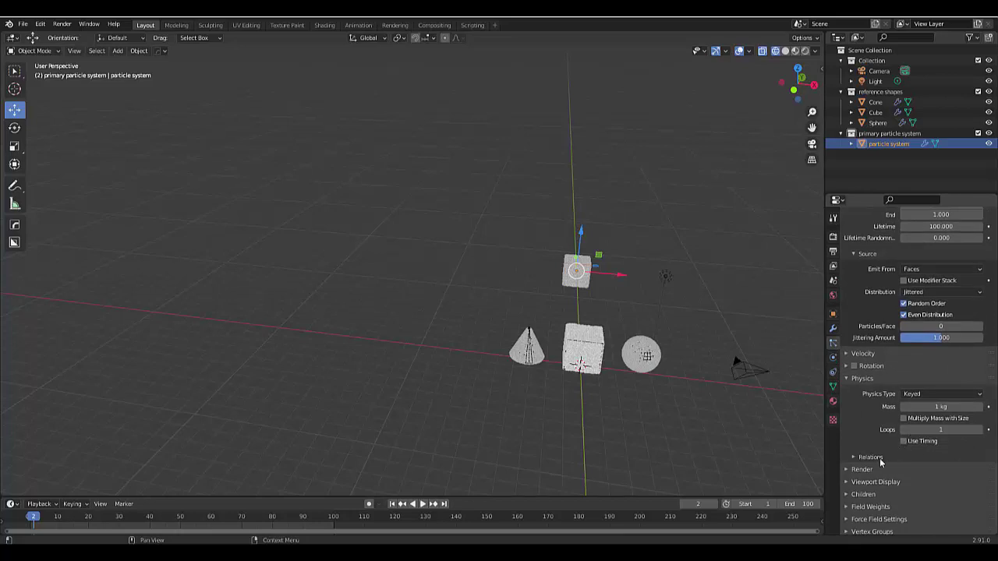
{"action": "scroll", "coordinate": [895, 454], "scroll_direction": "down", "scroll_amount": 2}
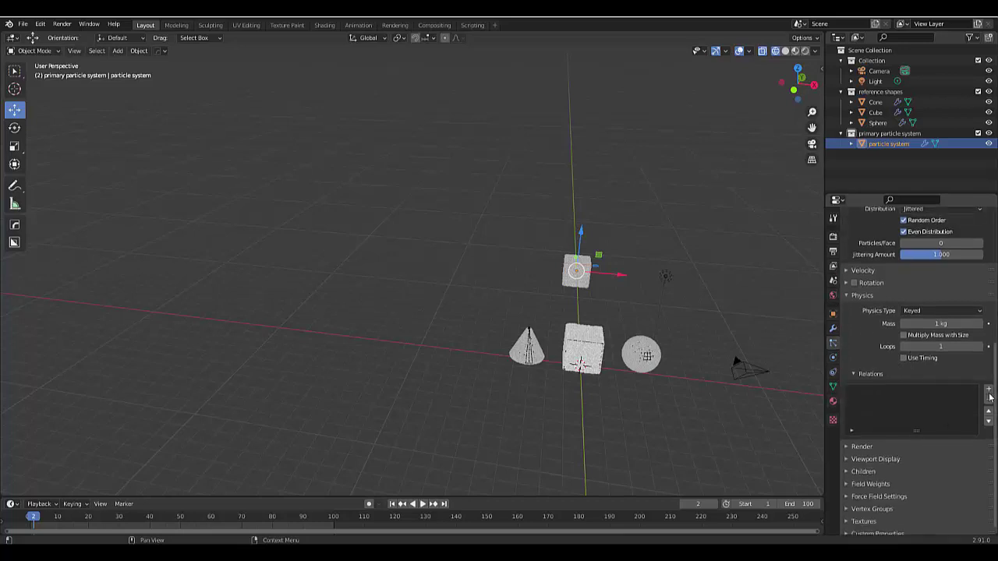
Add three keyed relations targeting the Cone, the Cube and the Sphere in order.
{"action": "left_click", "coordinate": [988, 392]}
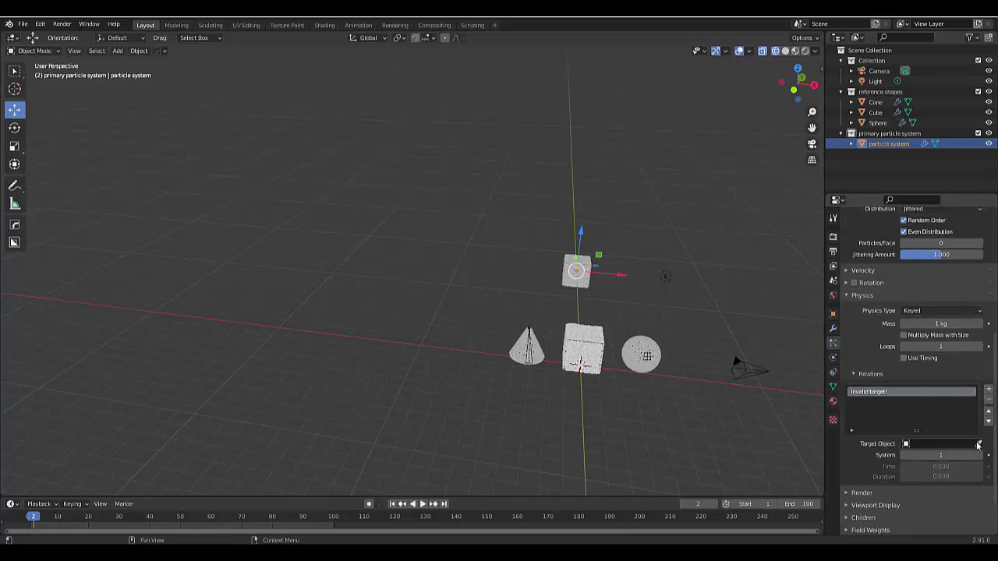
{"action": "left_click", "coordinate": [979, 444]}
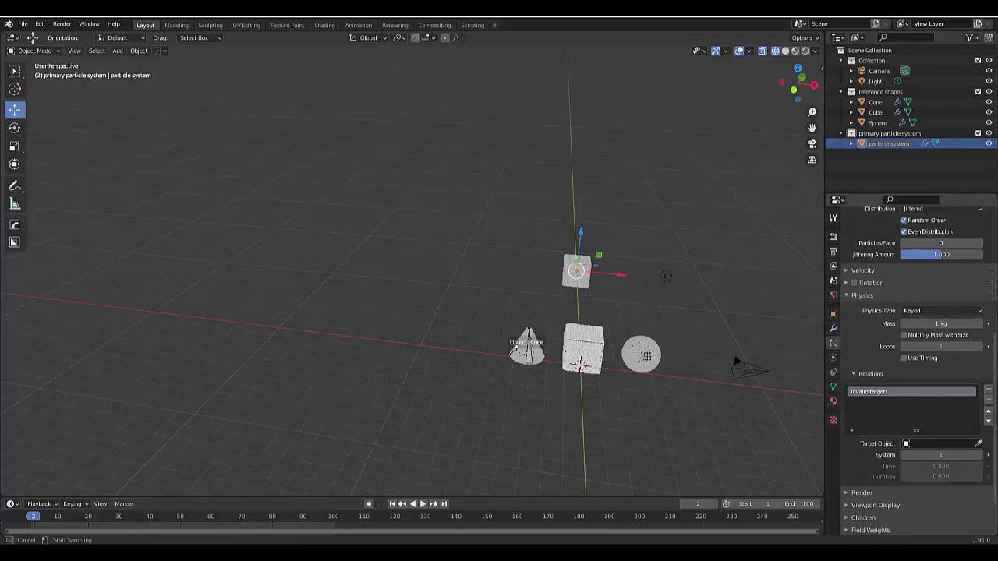
{"action": "left_click", "coordinate": [527, 343]}
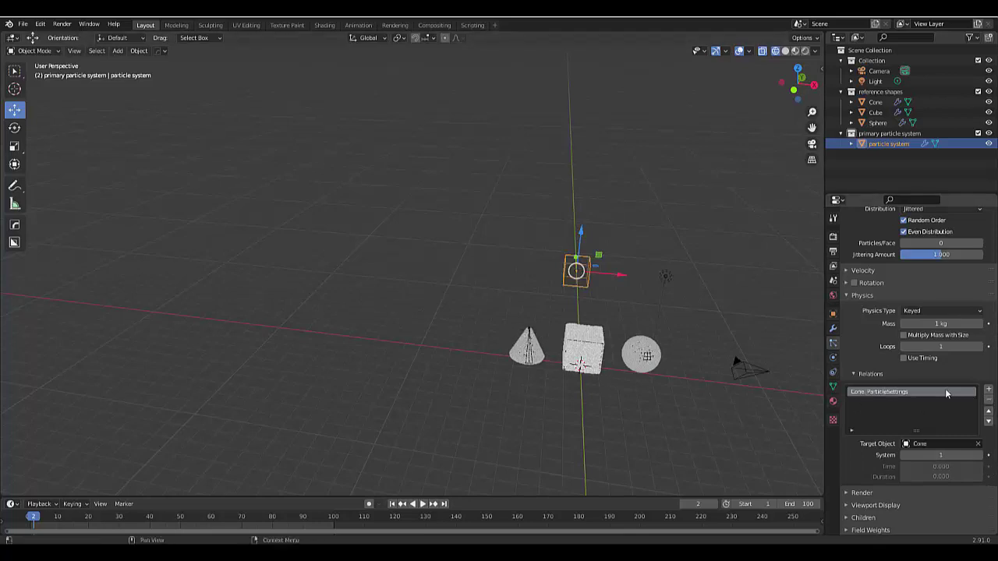
{"action": "left_click", "coordinate": [988, 390]}
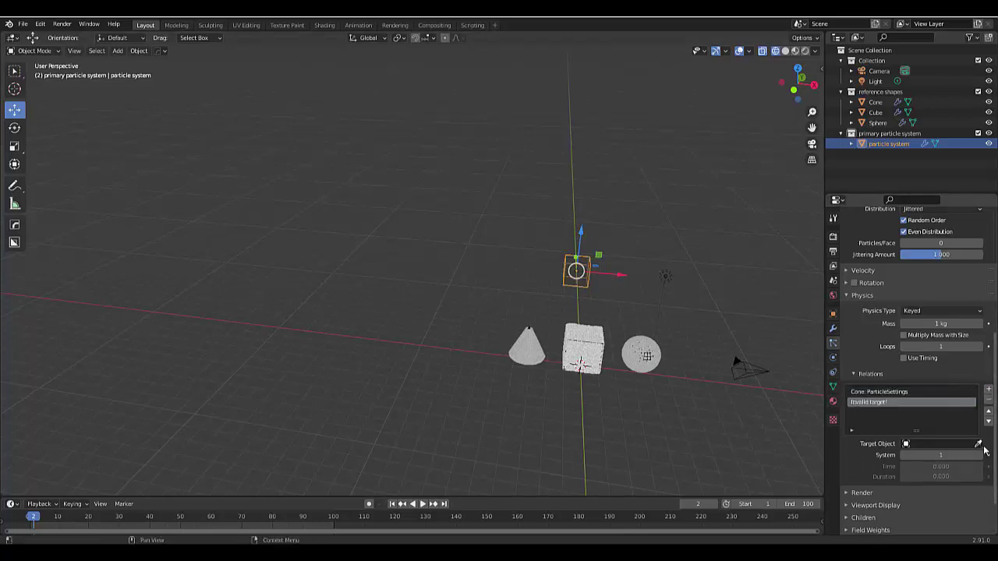
{"action": "left_click", "coordinate": [979, 444]}
{"action": "left_click", "coordinate": [593, 339]}
{"action": "left_click", "coordinate": [989, 389]}
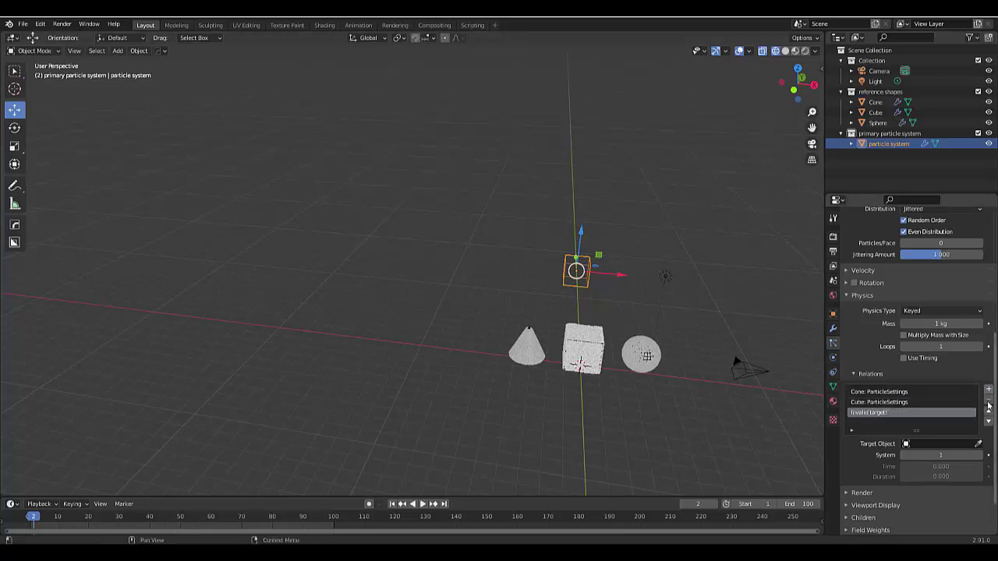
{"action": "left_click", "coordinate": [979, 444]}
{"action": "left_click", "coordinate": [639, 341]}
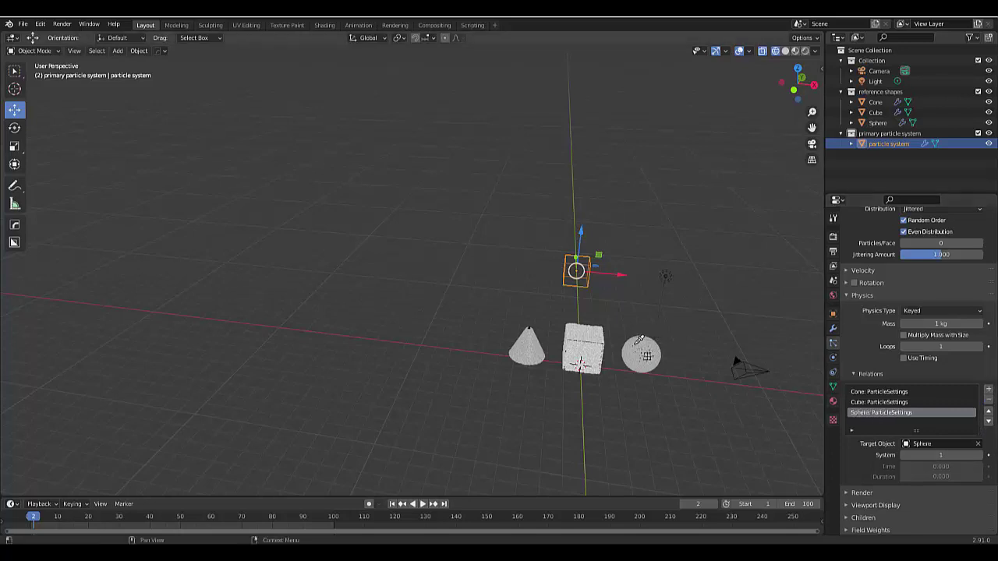
{"action": "scroll", "coordinate": [420, 343], "scroll_direction": "down", "scroll_amount": 3}
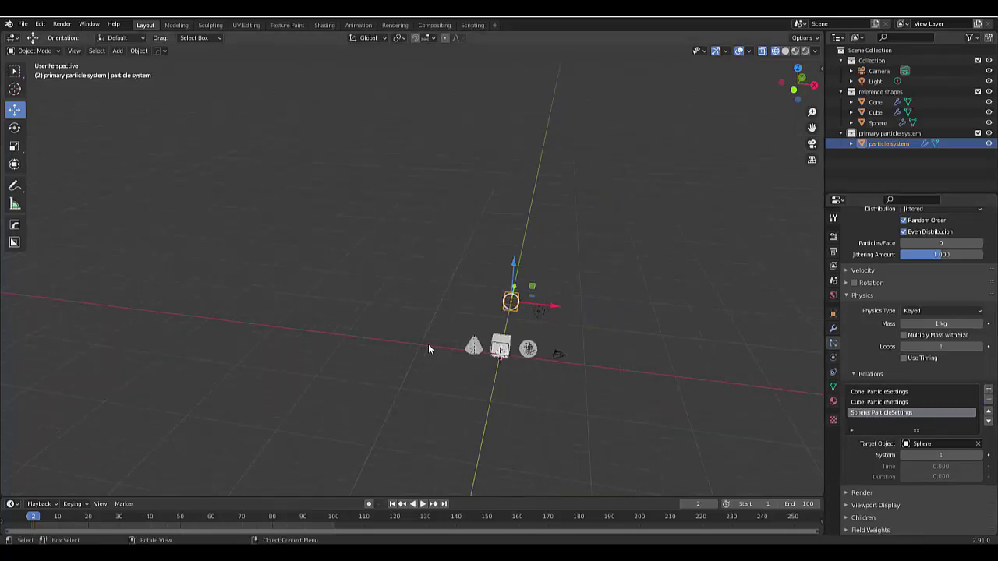
{"action": "middle_click_drag", "start_coordinate": [435, 346], "coordinate": [434, 286]}
{"action": "scroll", "coordinate": [434, 285], "scroll_direction": "up", "scroll_amount": 4}
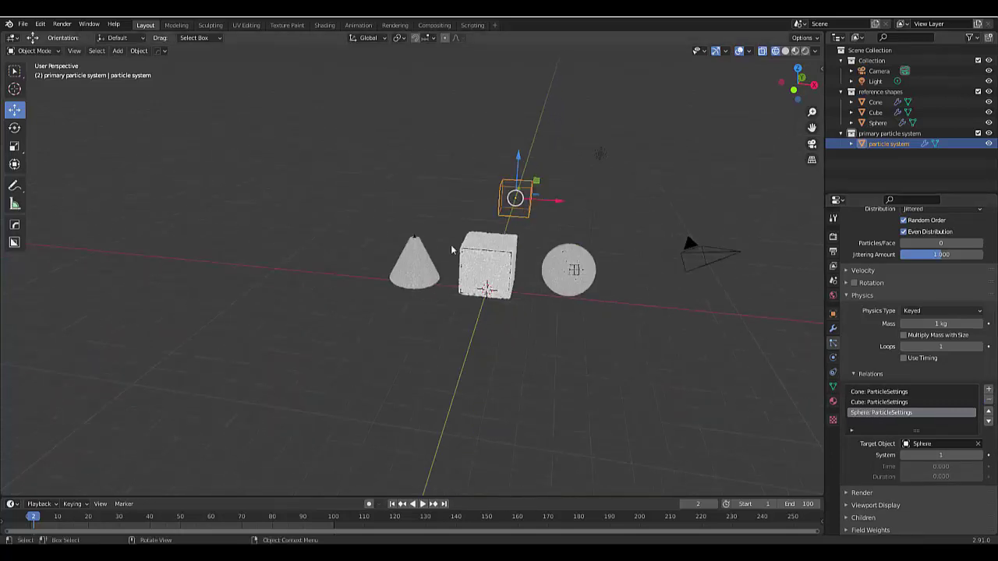
In front view, move the Cone about 4.67 m further left along X.
{"action": "key", "text": "KP_1"}
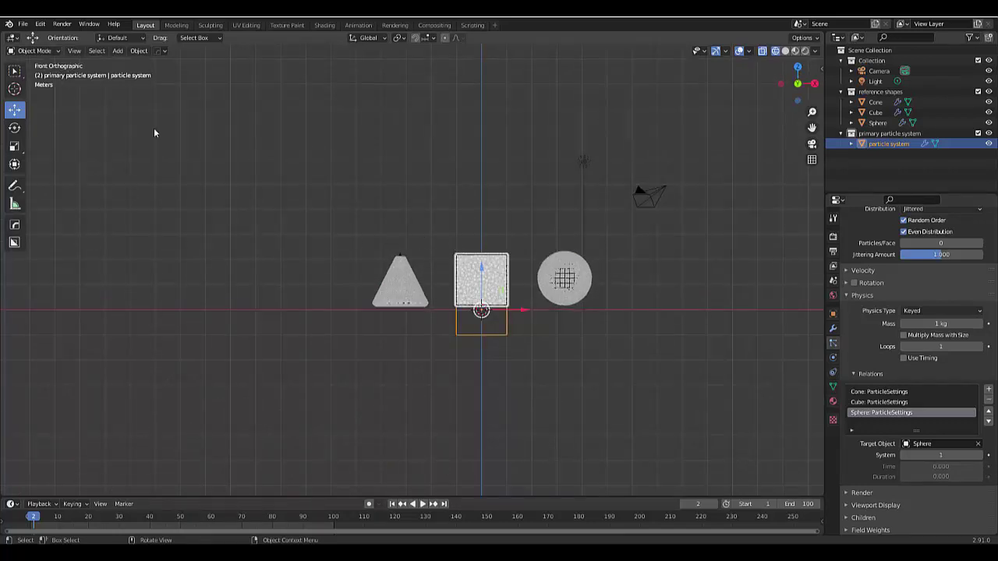
{"action": "scroll", "coordinate": [335, 257], "scroll_direction": "up", "scroll_amount": 3}
{"action": "left_click", "coordinate": [458, 315]}
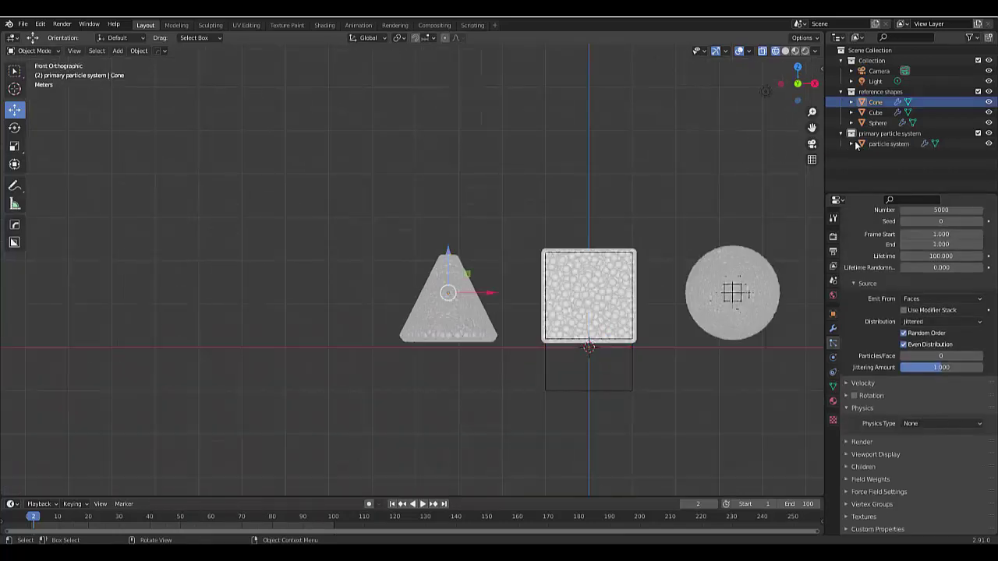
{"action": "key", "text": "g"}
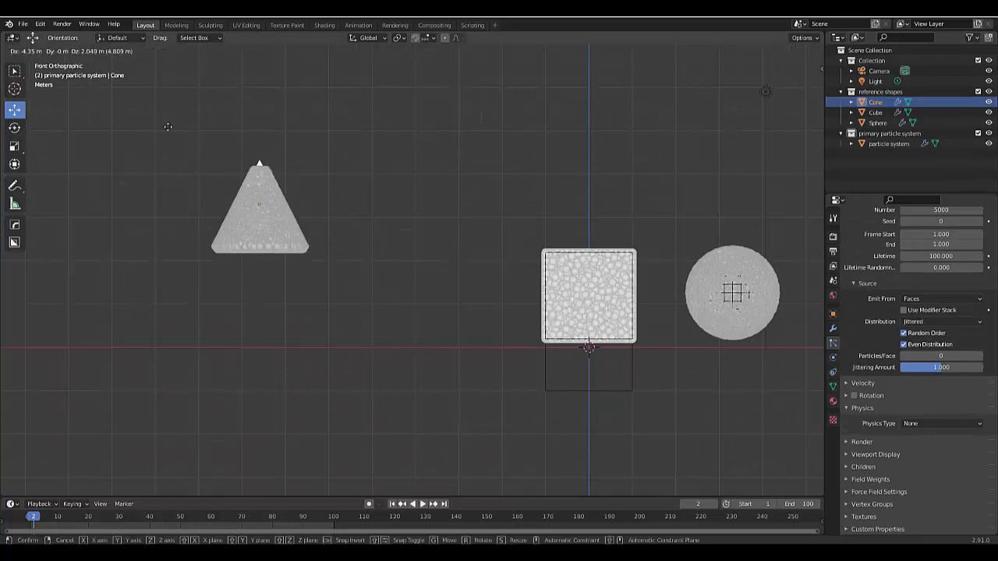
{"action": "key", "text": "x"}
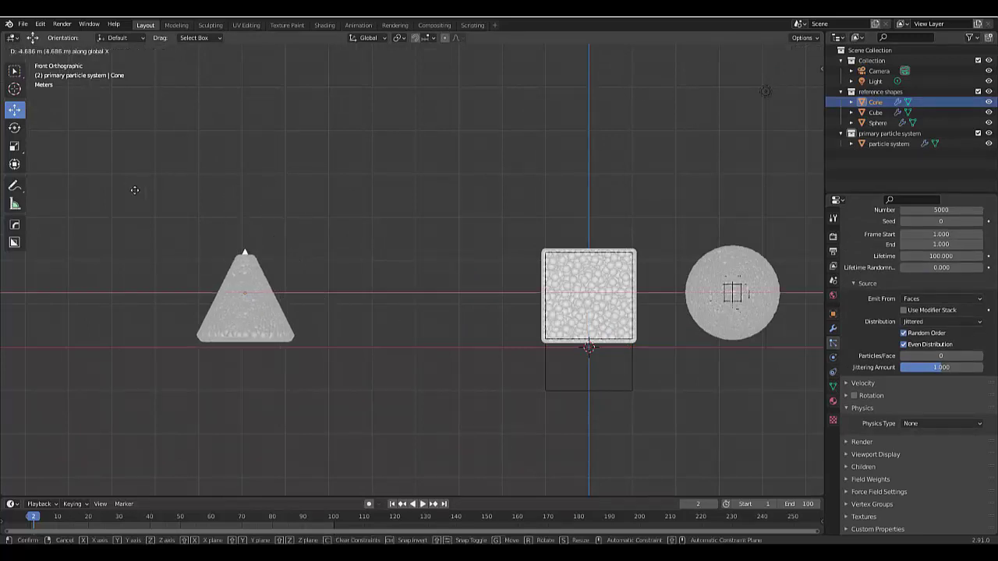
{"action": "left_click", "coordinate": [142, 244]}
Move the Sphere about 6.01 m further right along X.
{"action": "scroll", "coordinate": [437, 413], "scroll_direction": "down", "scroll_amount": 3}
{"action": "scroll", "coordinate": [437, 413], "scroll_direction": "down", "scroll_amount": 1}
{"action": "middle_click_drag", "start_coordinate": [437, 413], "coordinate": [353, 347], "text": "shift"}
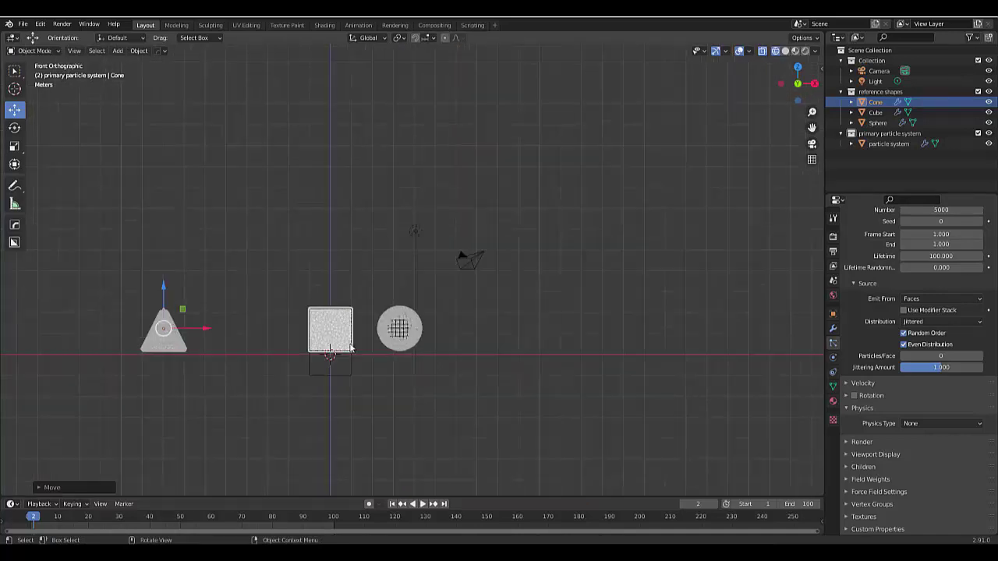
{"action": "left_click", "coordinate": [387, 326]}
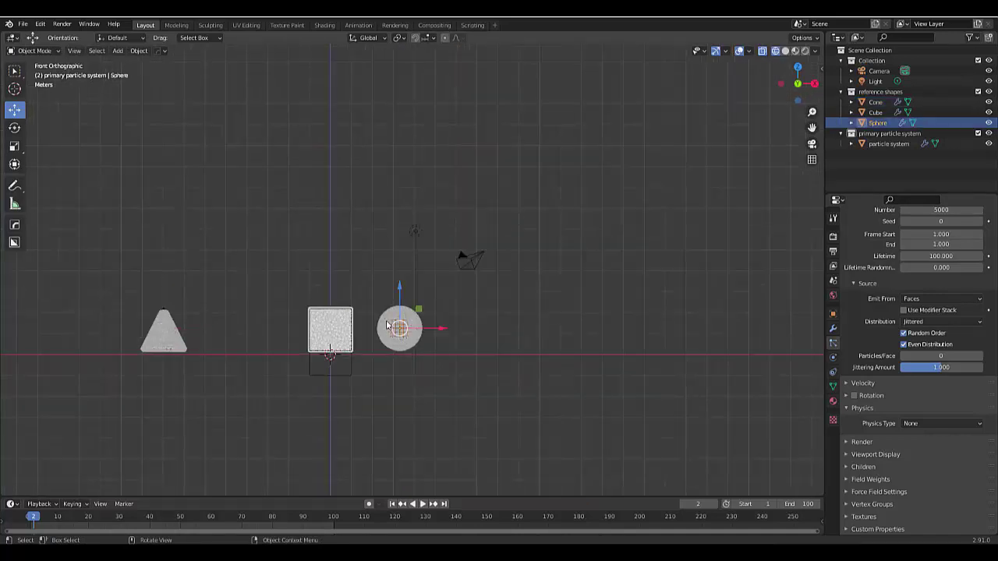
{"action": "key", "text": "g"}
{"action": "key", "text": "x"}
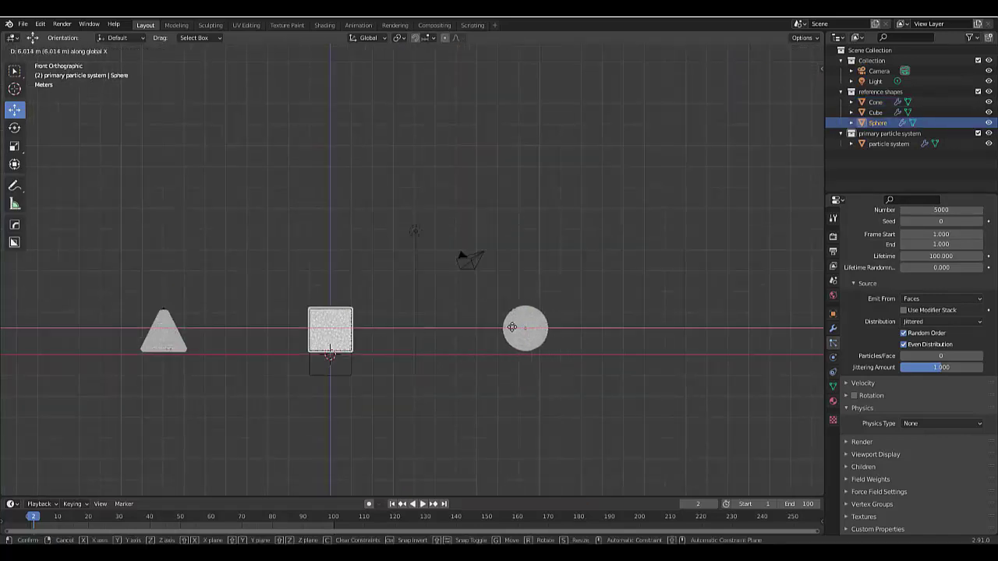
{"action": "left_click", "coordinate": [512, 326]}
{"action": "key", "text": "Home"}
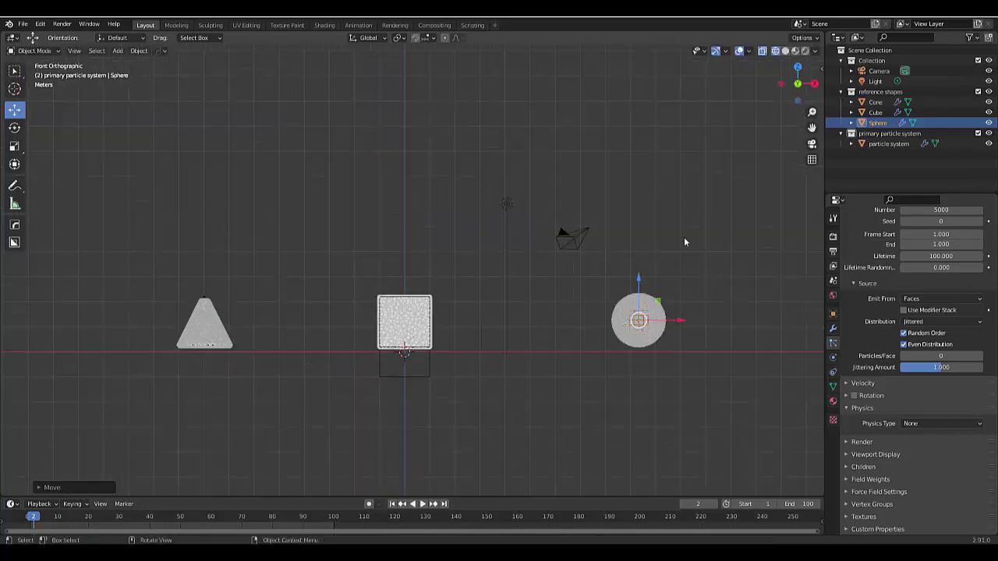
Give the Cone keyed relation a Duration of 25.
{"action": "left_click", "coordinate": [905, 145]}
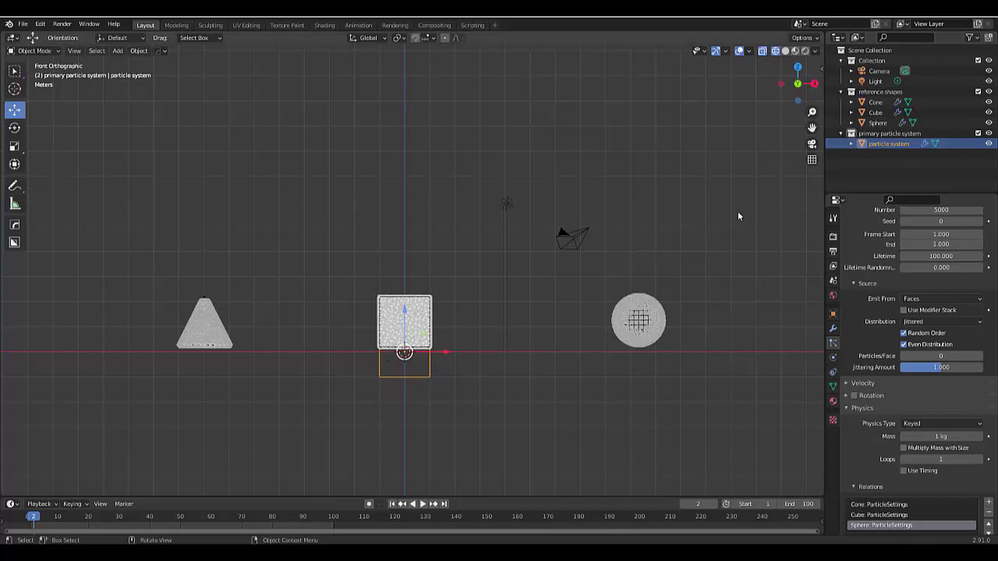
{"action": "left_click", "coordinate": [888, 504]}
{"action": "scroll", "coordinate": [894, 444], "scroll_direction": "down", "scroll_amount": 4}
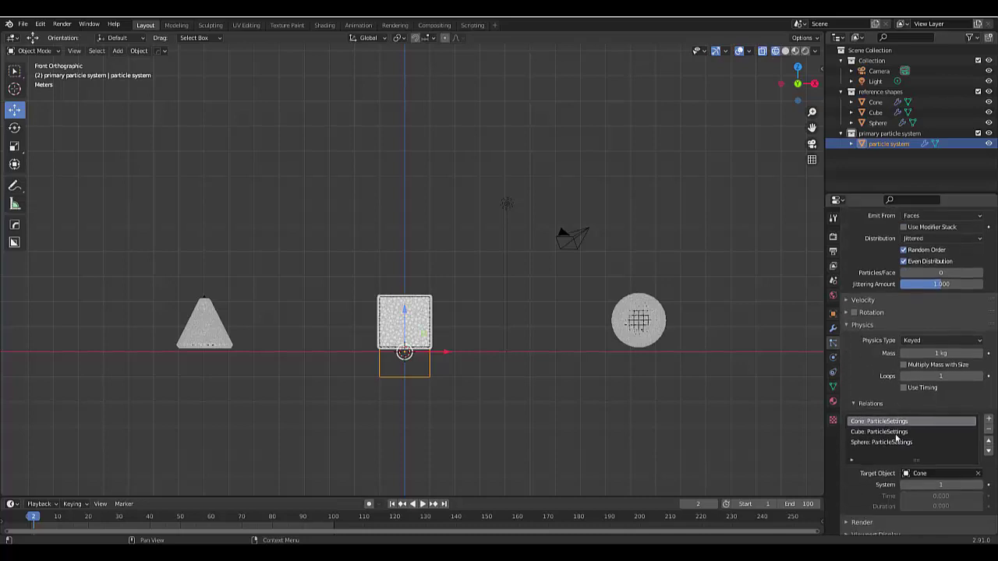
{"action": "scroll", "coordinate": [897, 436], "scroll_direction": "down", "scroll_amount": 2}
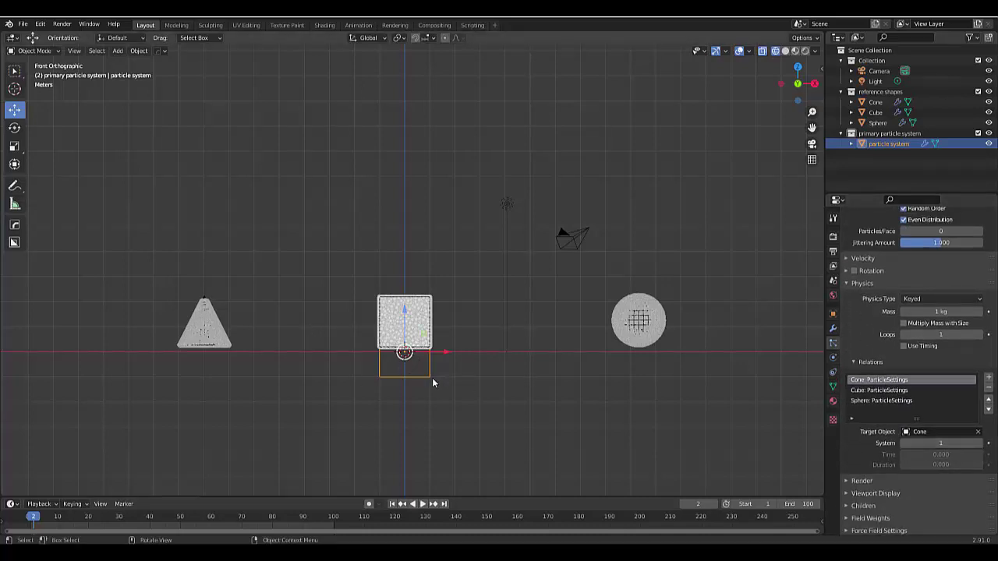
{"action": "left_click", "coordinate": [944, 465]}
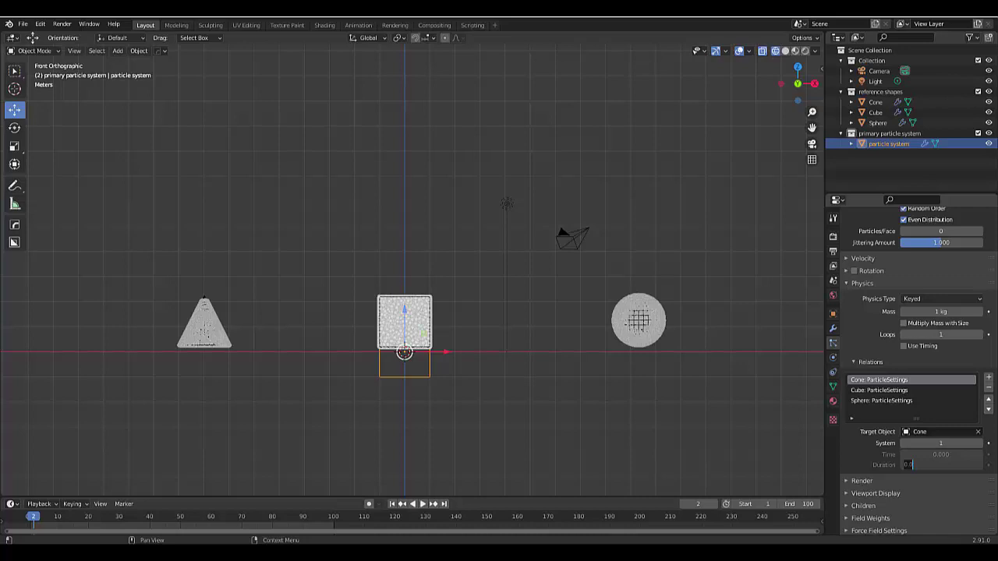
{"action": "type", "text": "25"}
{"action": "key", "text": "Return"}
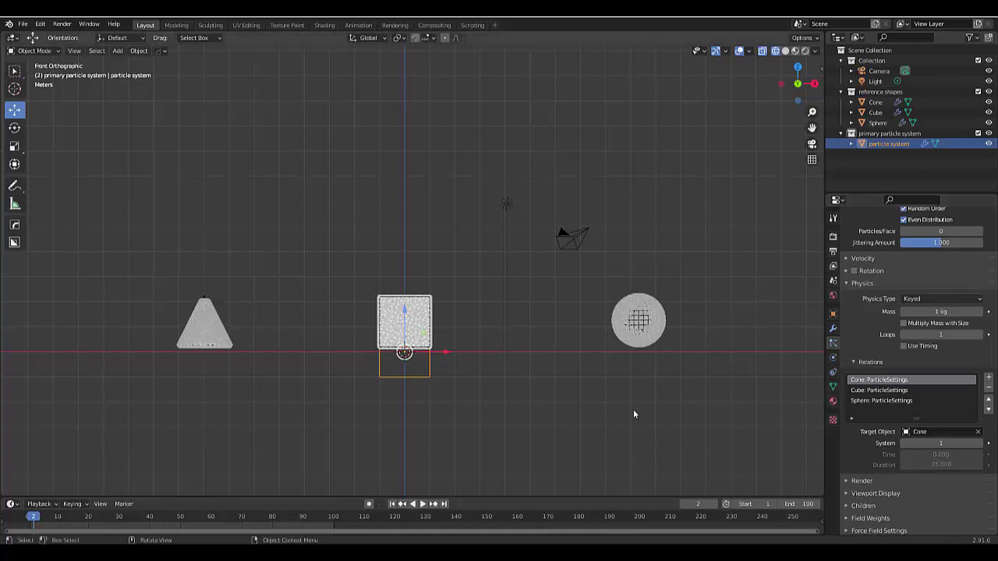
Set the Cube keyed target to Time 35 and Duration 60.
{"action": "left_click", "coordinate": [889, 391]}
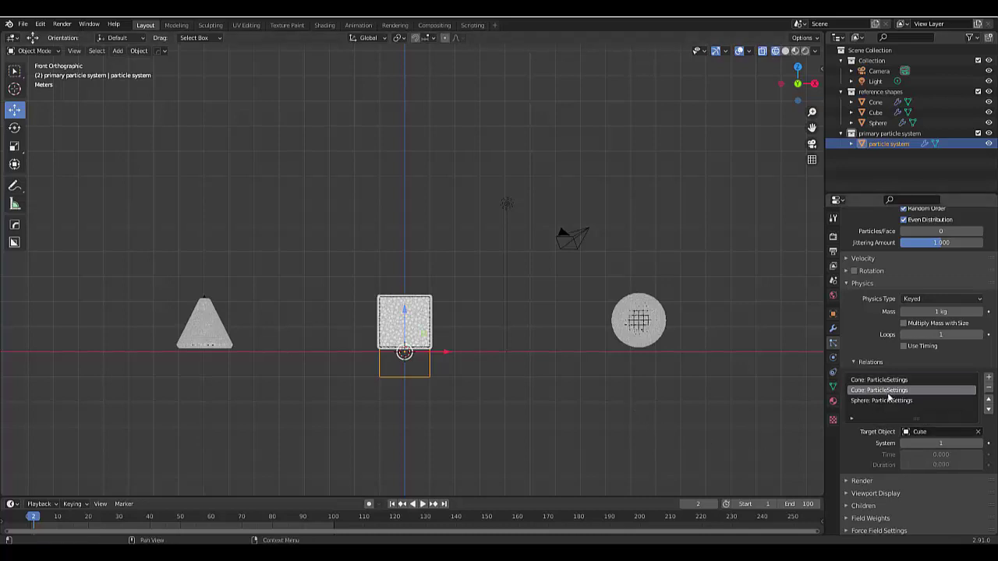
{"action": "left_click", "coordinate": [909, 454]}
{"action": "type", "text": "35"}
{"action": "key", "text": "Return"}
{"action": "left_click", "coordinate": [909, 464]}
{"action": "type", "text": "60"}
{"action": "key", "text": "Return"}
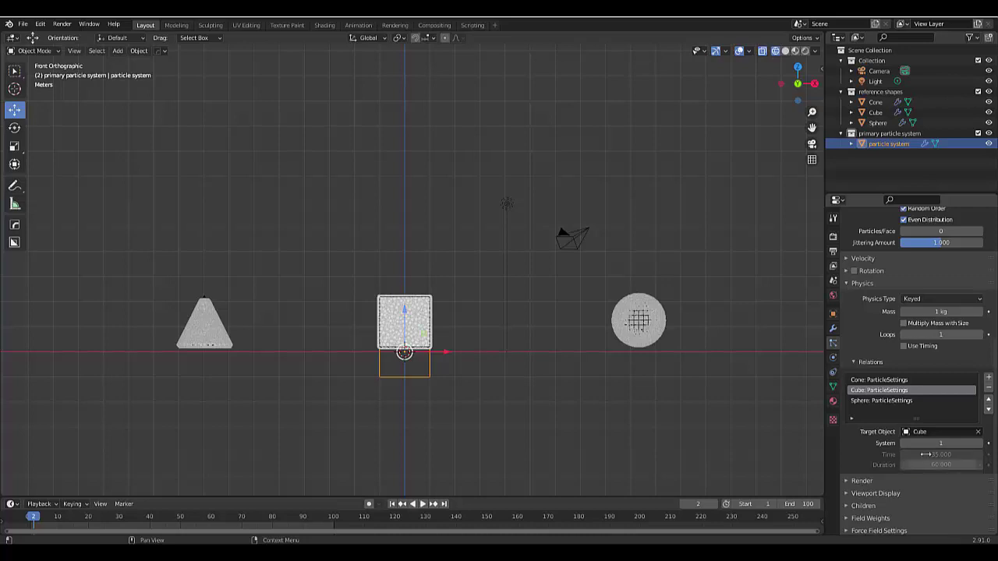
Set the Sphere keyed target to Time 70 and Duration 100.
{"action": "left_click", "coordinate": [640, 326]}
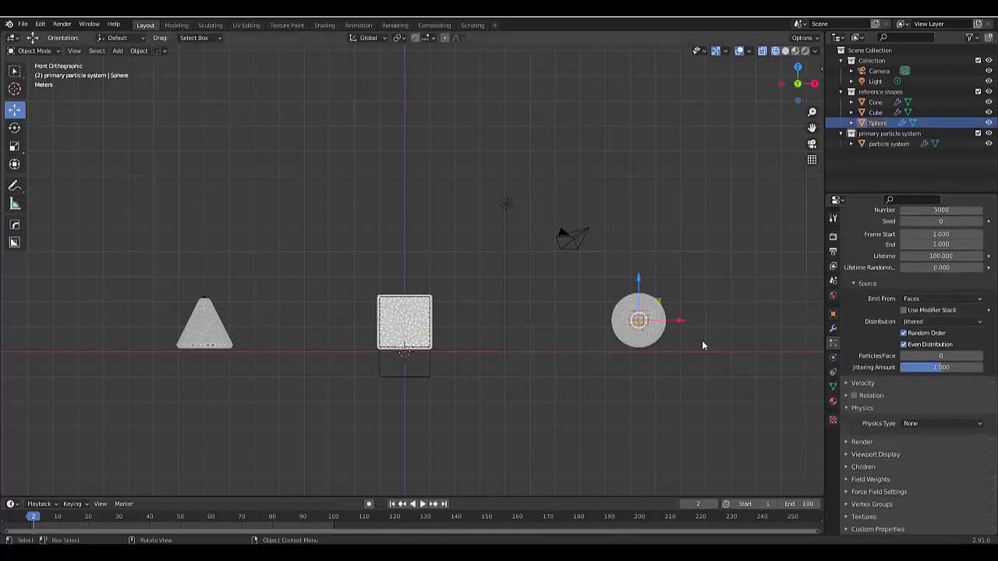
{"action": "left_click", "coordinate": [398, 375]}
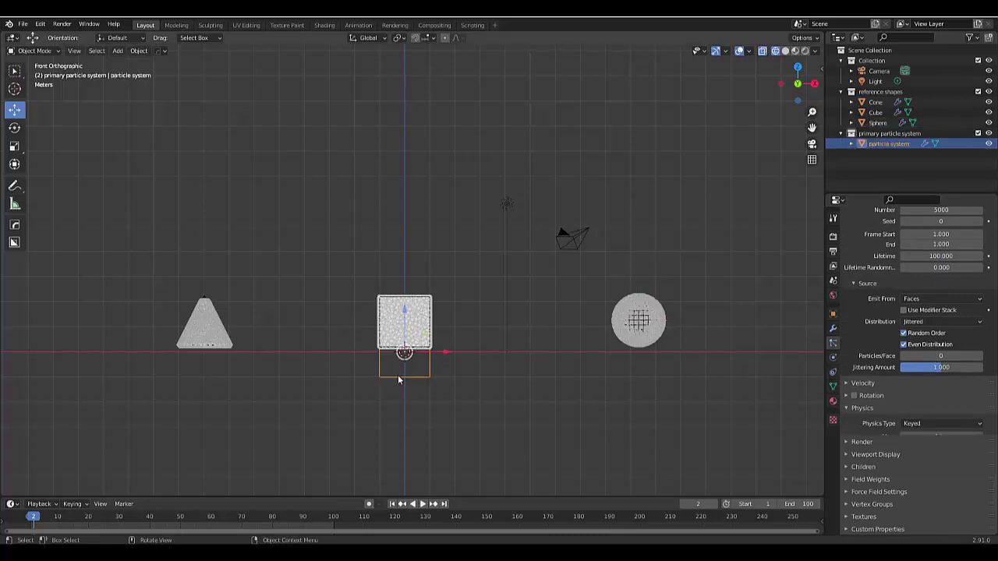
{"action": "left_click", "coordinate": [885, 524]}
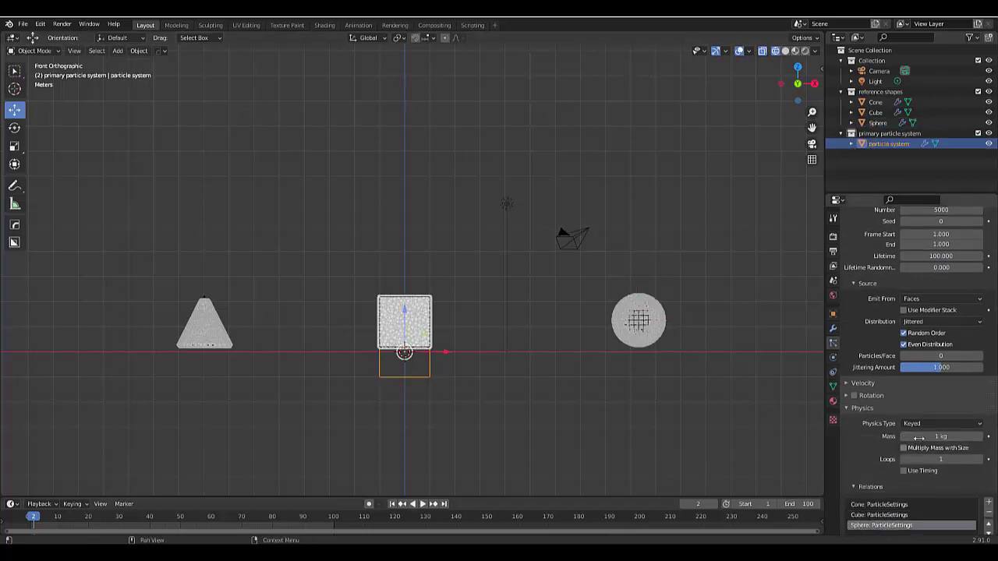
{"action": "scroll", "coordinate": [919, 455], "scroll_direction": "down", "scroll_amount": 5}
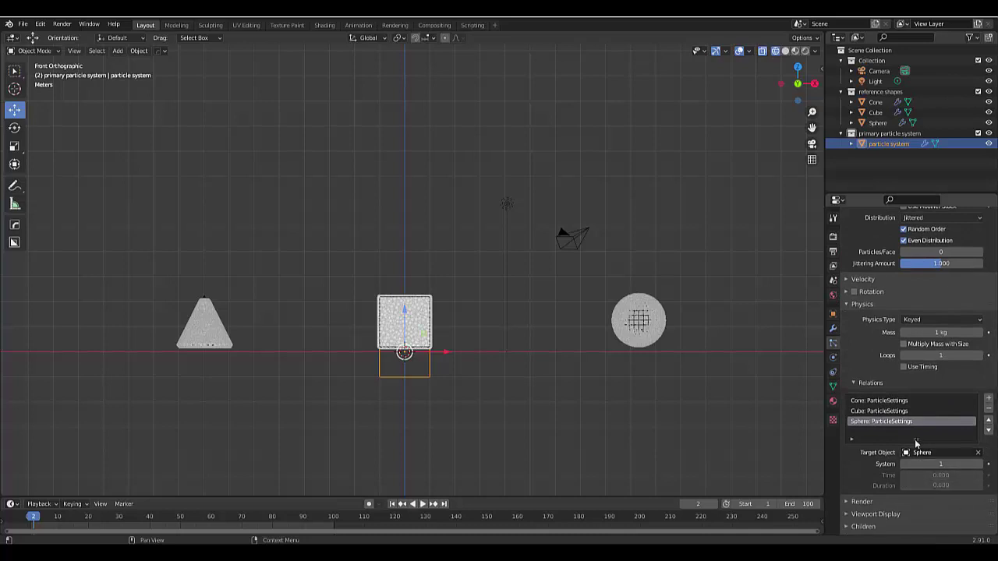
{"action": "left_click", "coordinate": [892, 413]}
{"action": "left_click", "coordinate": [897, 422]}
{"action": "left_click", "coordinate": [940, 475]}
{"action": "type", "text": "70"}
{"action": "key", "text": "Return"}
{"action": "left_click", "coordinate": [931, 485]}
{"action": "type", "text": "100"}
{"action": "key", "text": "Return"}
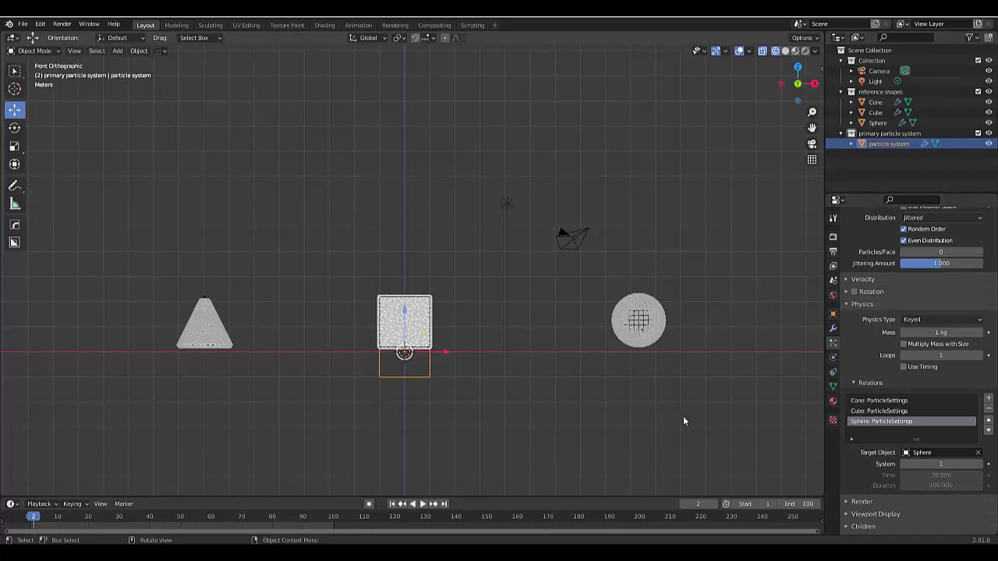
Hide the reference shapes collection in the Outliner.
{"action": "scroll", "coordinate": [446, 348], "scroll_direction": "down", "scroll_amount": 3}
{"action": "scroll", "coordinate": [373, 327], "scroll_direction": "up", "scroll_amount": 5}
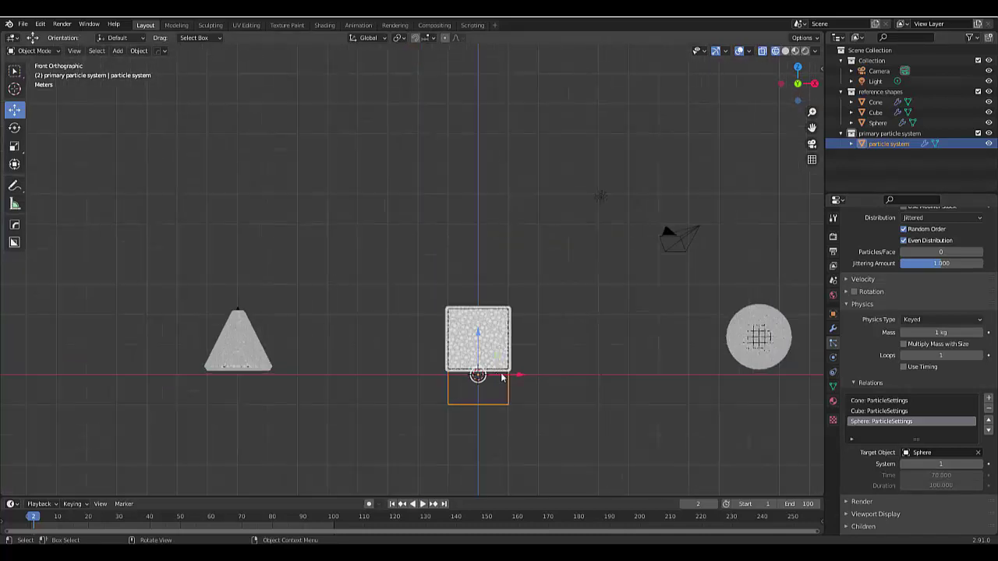
{"action": "left_click", "coordinate": [974, 41]}
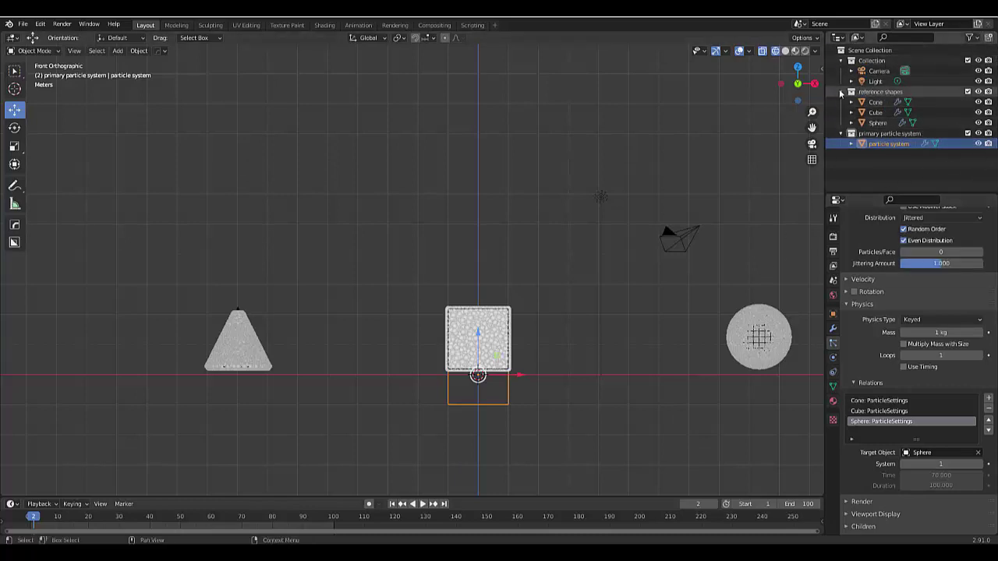
{"action": "left_click", "coordinate": [979, 92]}
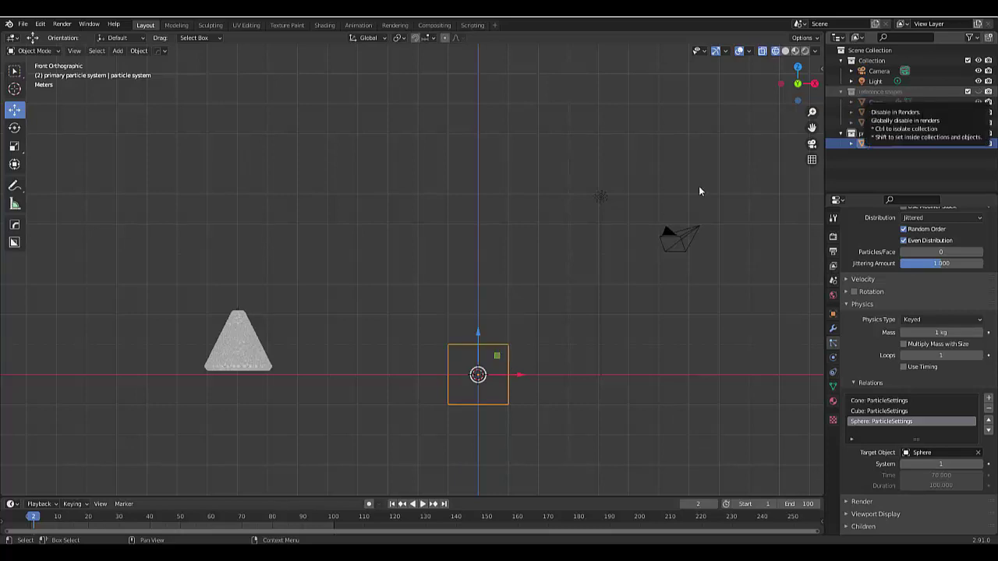
Play the cone-to-cube-to-sphere particle morph, stop it, and scrub back toward the start.
{"action": "left_click", "coordinate": [425, 505]}
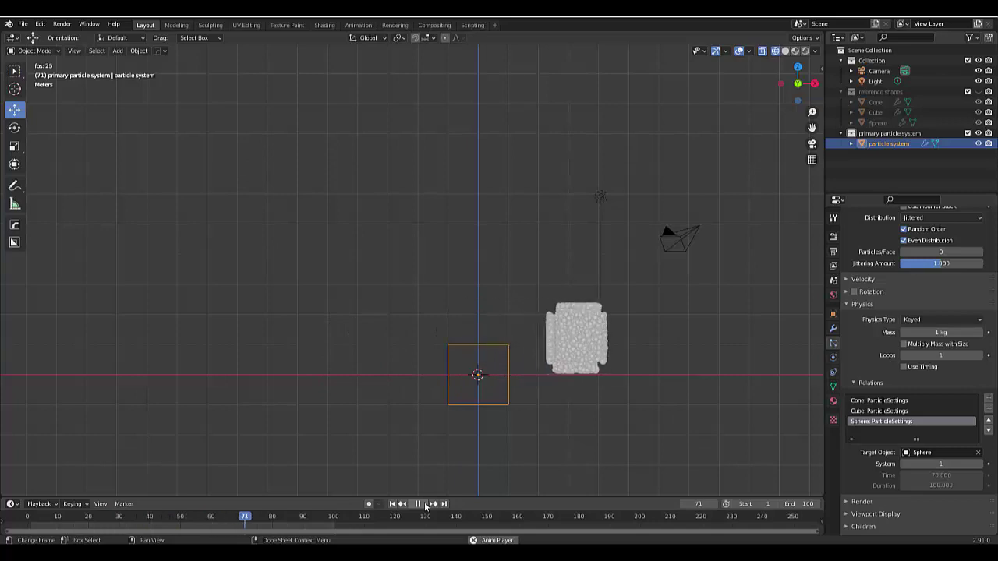
{"action": "left_click", "coordinate": [422, 505]}
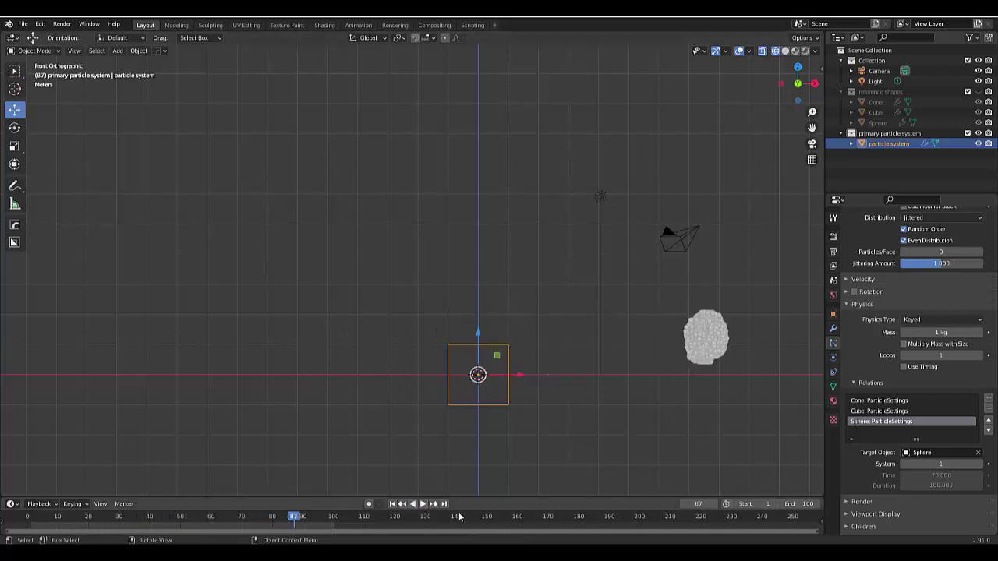
{"action": "left_click", "coordinate": [422, 505]}
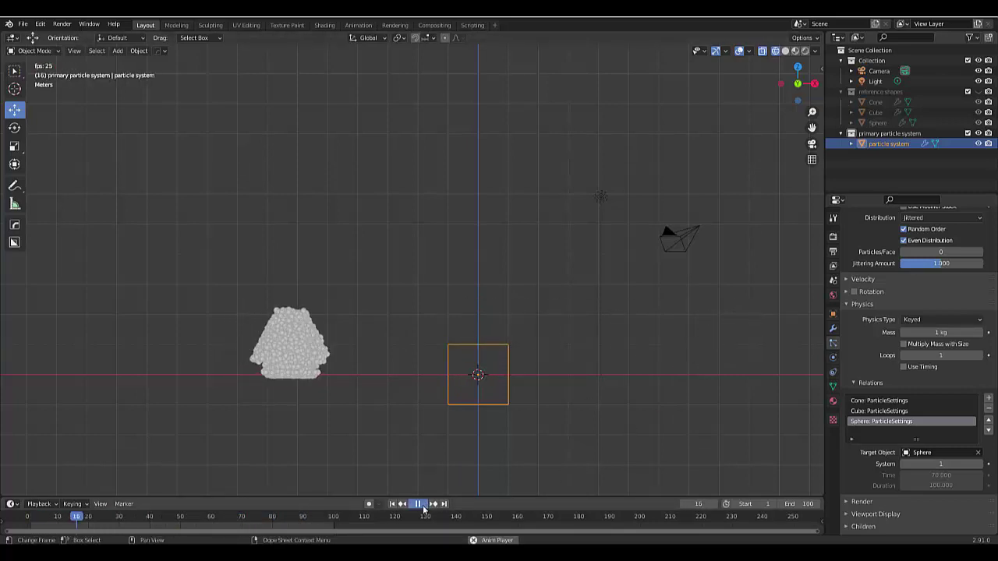
{"action": "left_click", "coordinate": [421, 504]}
{"action": "left_click_drag", "start_coordinate": [73, 515], "coordinate": [32, 521]}
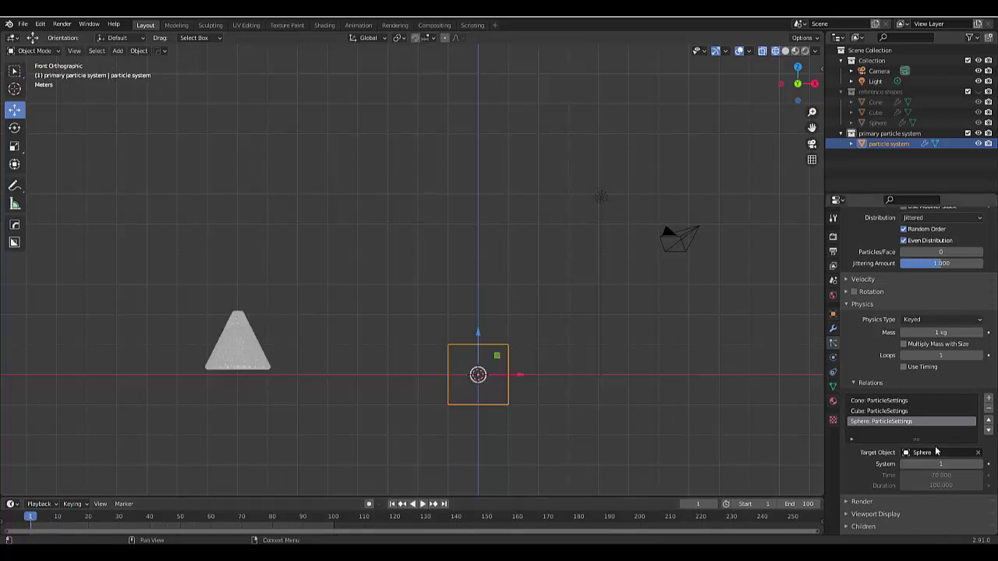
Unhide the reference shapes and set the Cone's Emit From to Volume.
{"action": "left_click", "coordinate": [865, 103]}
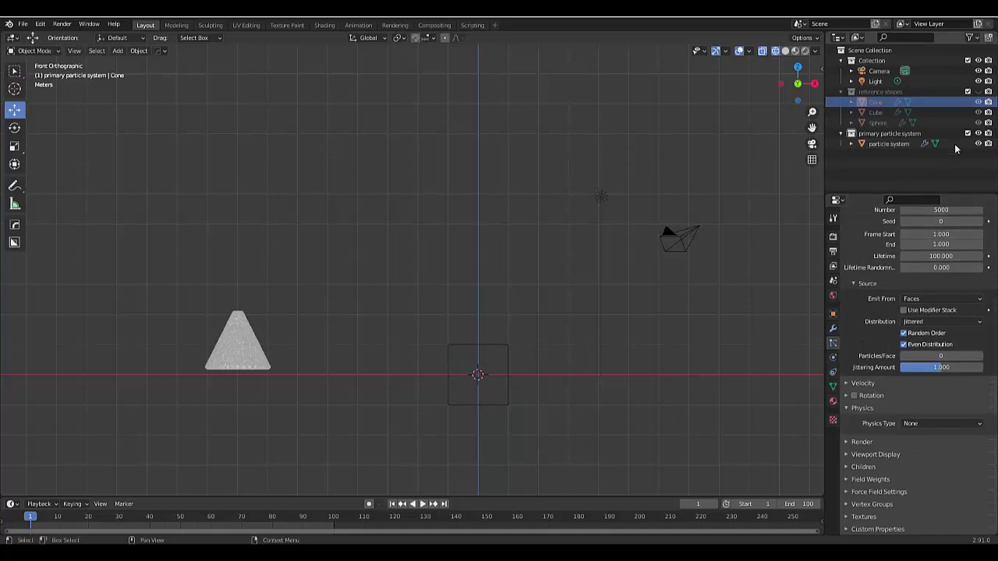
{"action": "left_click", "coordinate": [978, 92]}
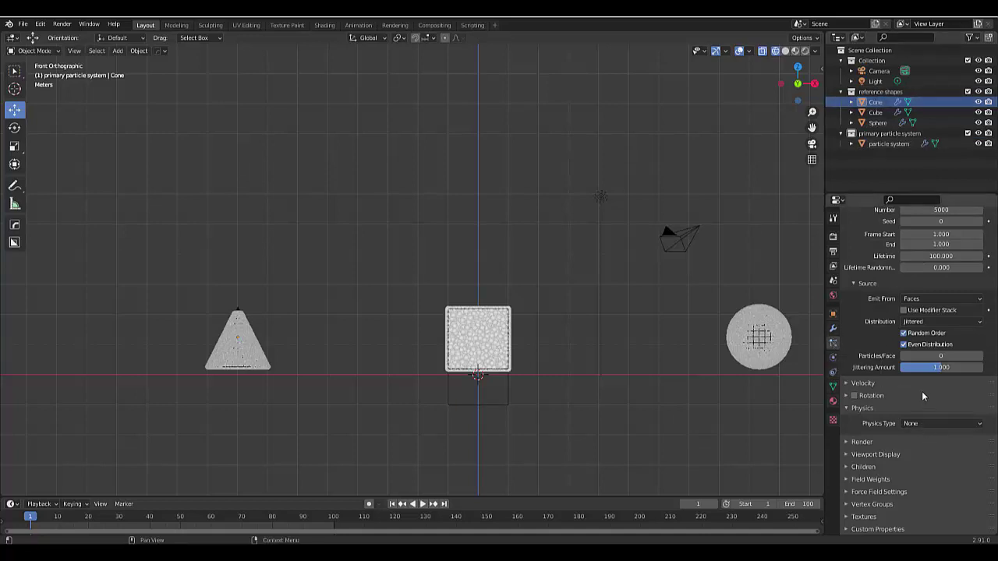
{"action": "left_click", "coordinate": [927, 299]}
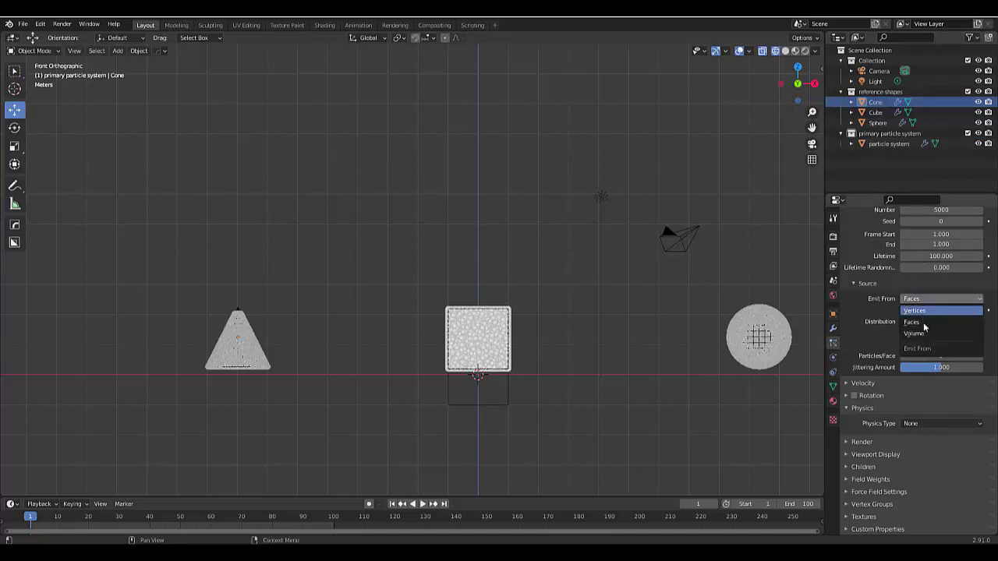
{"action": "left_click", "coordinate": [926, 333]}
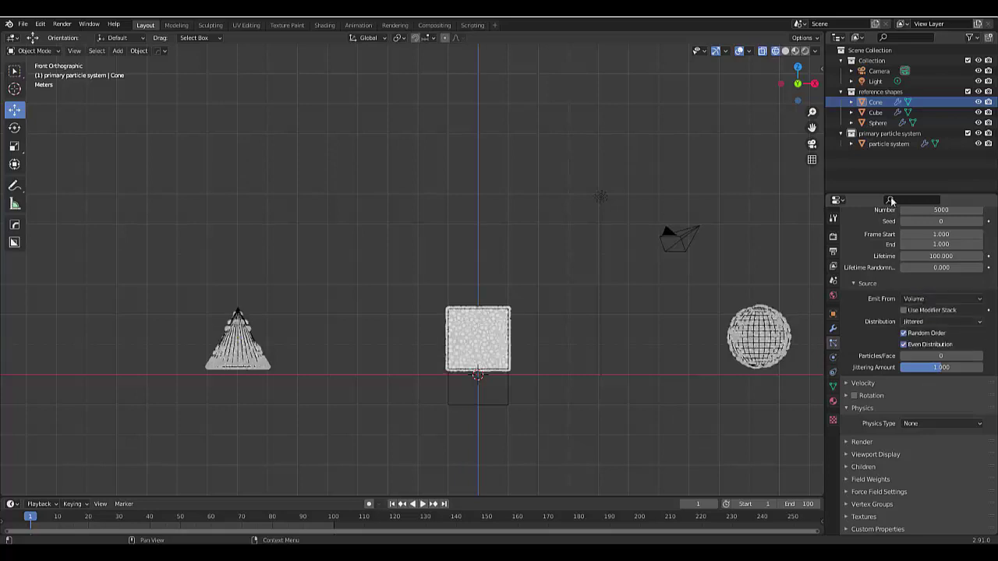
Set the 'particle system' object's Emit From to Volume.
{"action": "left_click", "coordinate": [876, 113]}
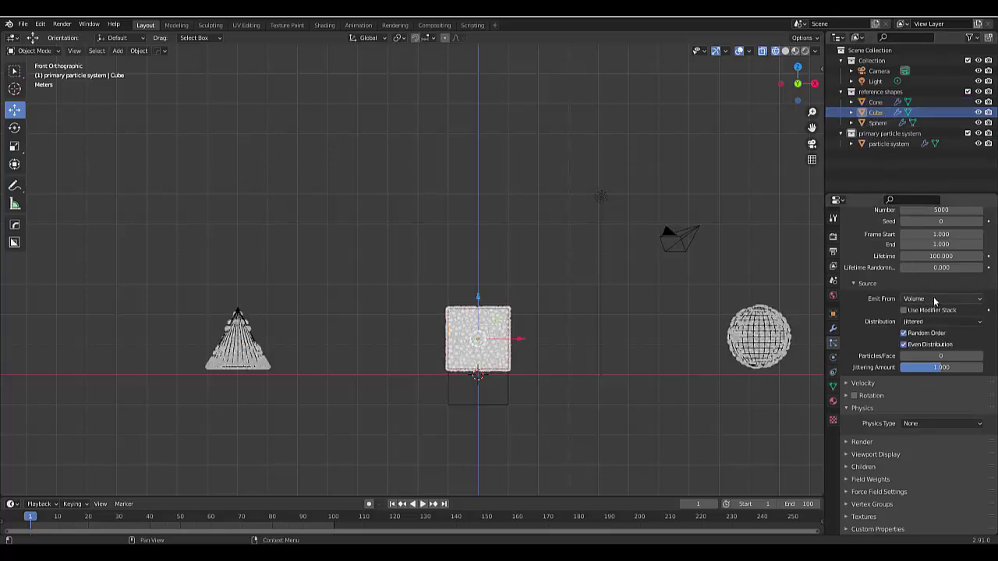
{"action": "left_click", "coordinate": [883, 123]}
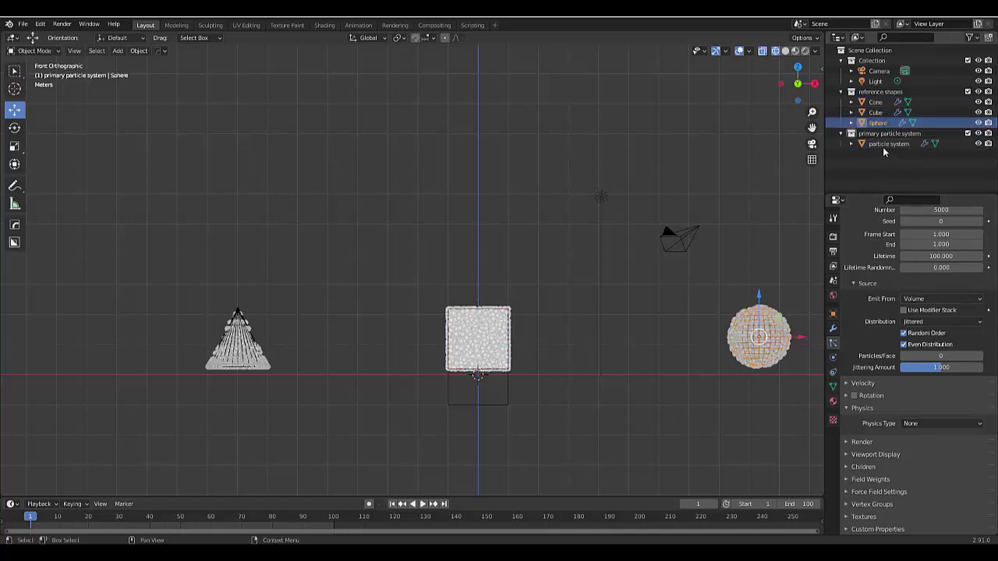
{"action": "left_click", "coordinate": [887, 144]}
{"action": "left_click", "coordinate": [915, 300]}
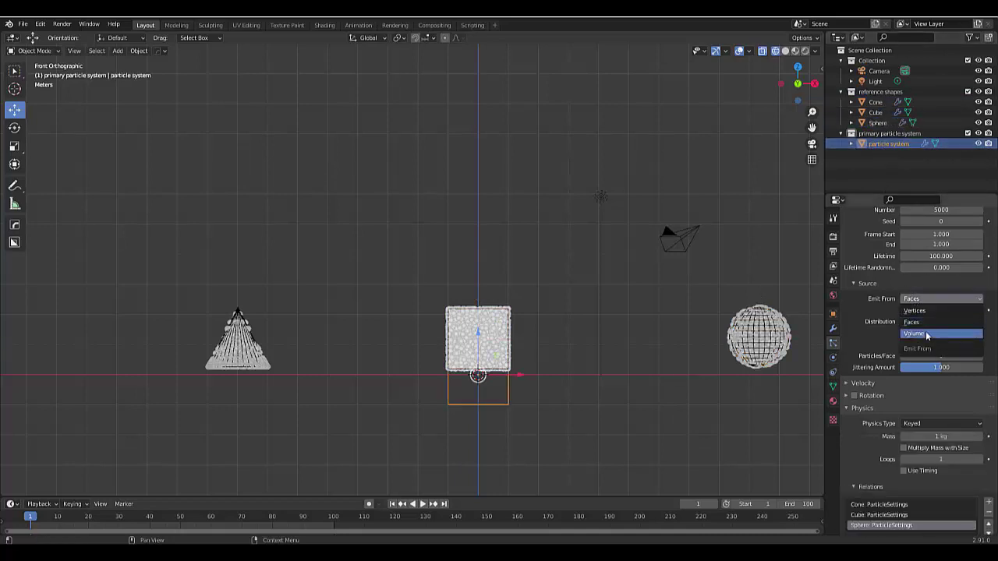
{"action": "left_click", "coordinate": [914, 326]}
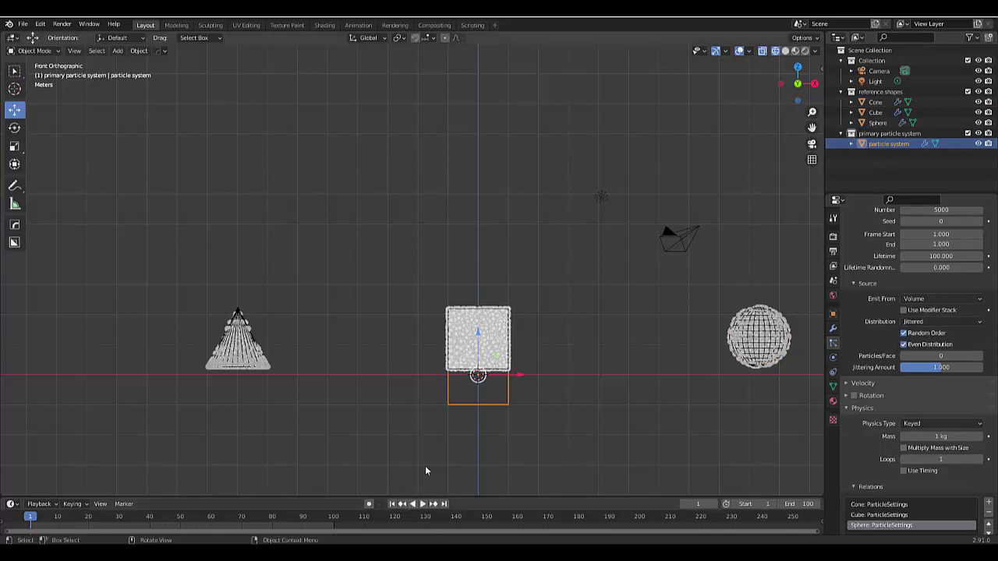
Hide the reference shapes collection, then play and stop the volume-filled particle morph.
{"action": "left_click", "coordinate": [979, 92]}
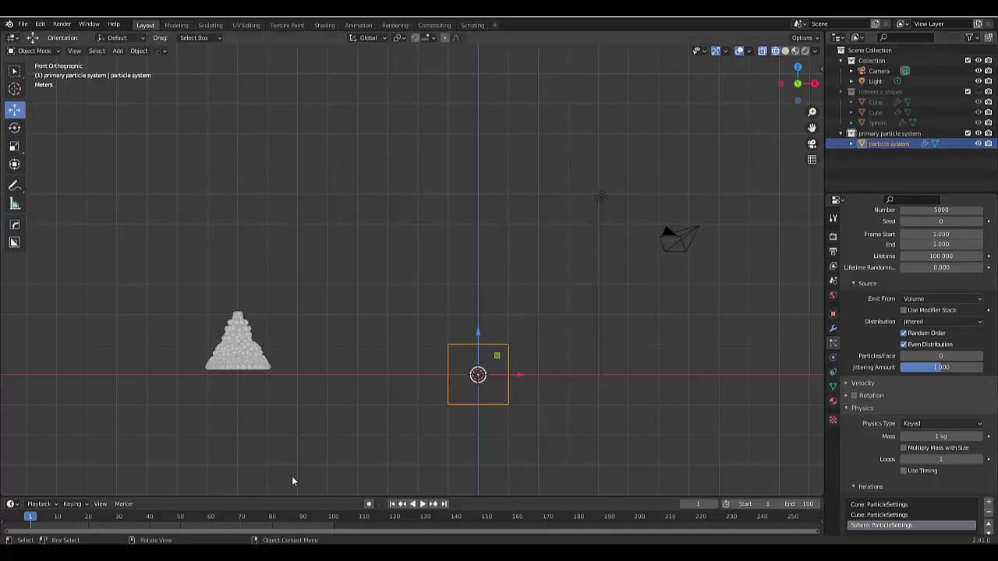
{"action": "key", "text": "space"}
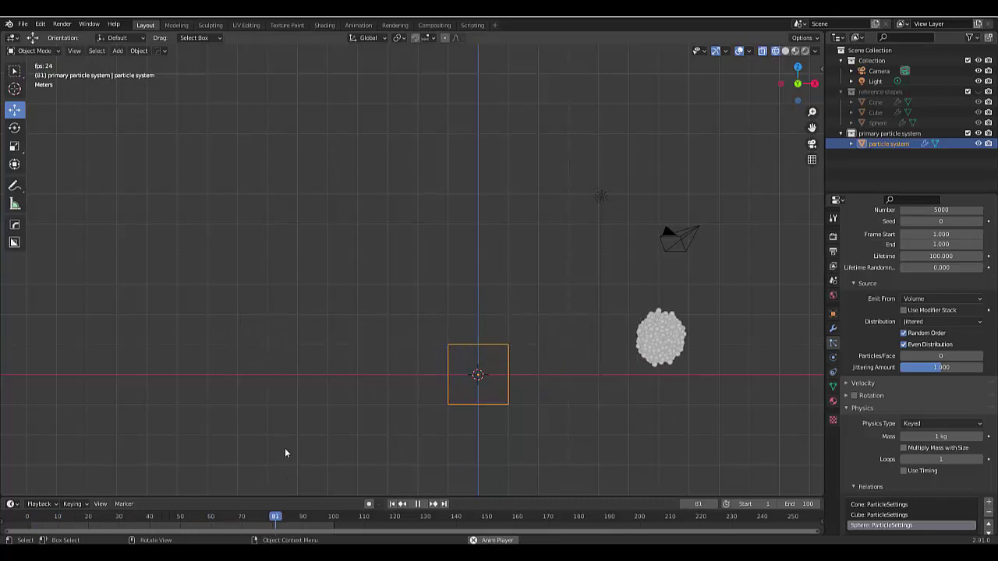
{"action": "key", "text": "space"}
{"action": "key", "text": "space"}
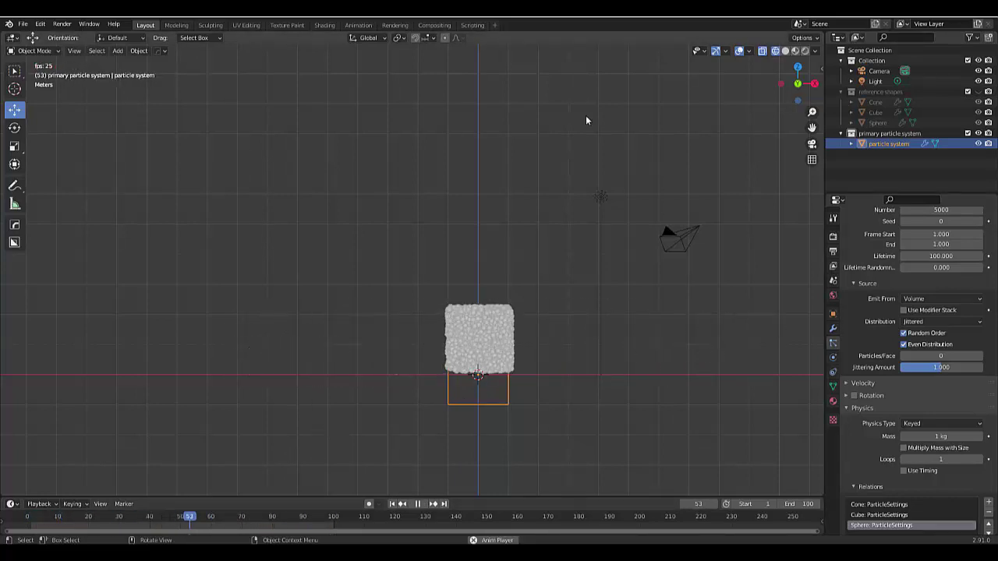